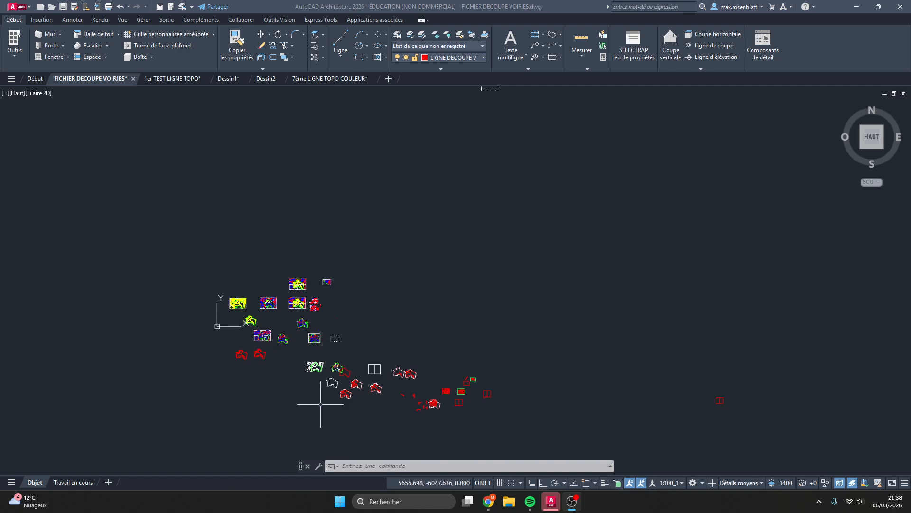
Examine the red and blue contour lines in the northern part of the framed site plan with the green boundary.
{"action": "scroll", "coordinate": [366, 315], "scroll_direction": "up", "scroll_amount": 8}
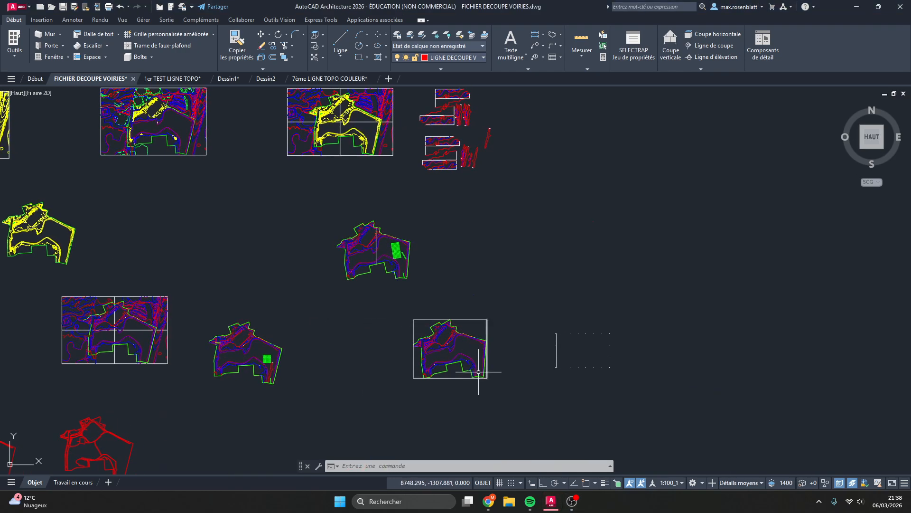
{"action": "scroll", "coordinate": [470, 373], "scroll_direction": "up", "scroll_amount": 6}
{"action": "scroll", "coordinate": [357, 240], "scroll_direction": "up", "scroll_amount": 2}
{"action": "scroll", "coordinate": [357, 240], "scroll_direction": "down", "scroll_amount": 4}
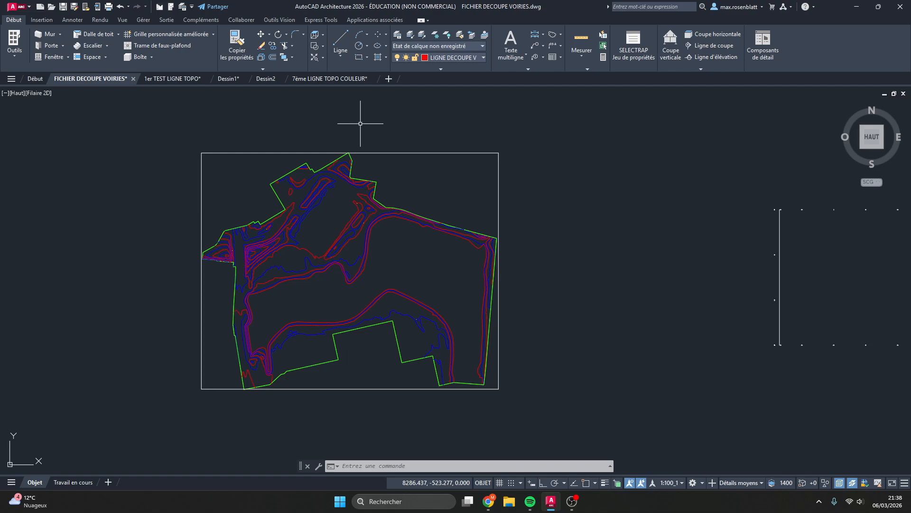
{"action": "scroll", "coordinate": [350, 122], "scroll_direction": "up", "scroll_amount": 4}
{"action": "middle_click_drag", "start_coordinate": [317, 128], "coordinate": [296, 157]}
{"action": "scroll", "coordinate": [427, 240], "scroll_direction": "down", "scroll_amount": 1}
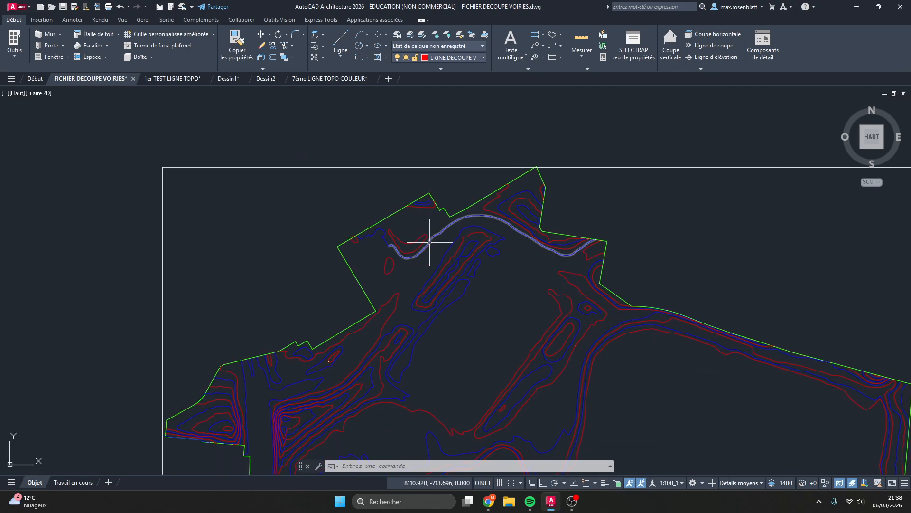
{"action": "scroll", "coordinate": [386, 279], "scroll_direction": "up", "scroll_amount": 1}
{"action": "scroll", "coordinate": [372, 235], "scroll_direction": "down", "scroll_amount": 2}
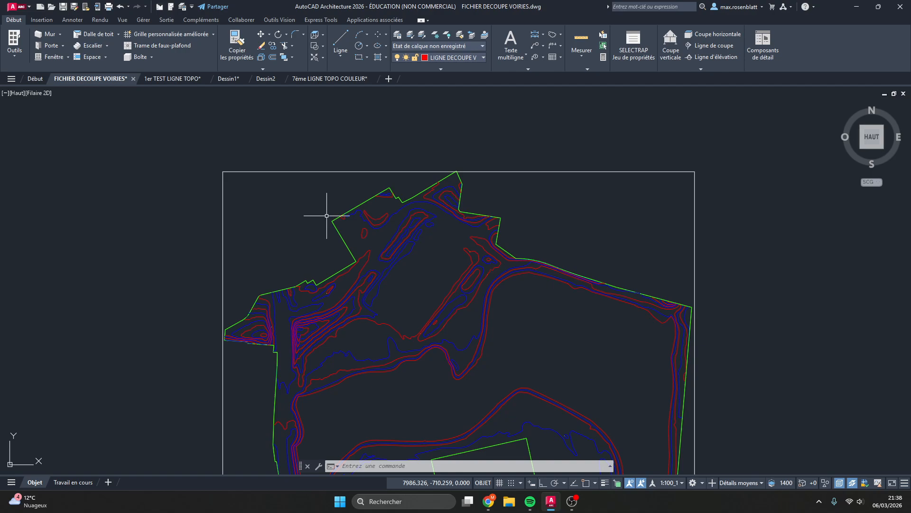
{"action": "scroll", "coordinate": [349, 238], "scroll_direction": "up", "scroll_amount": 3}
{"action": "scroll", "coordinate": [407, 244], "scroll_direction": "down", "scroll_amount": 5}
{"action": "scroll", "coordinate": [377, 315], "scroll_direction": "up", "scroll_amount": 2}
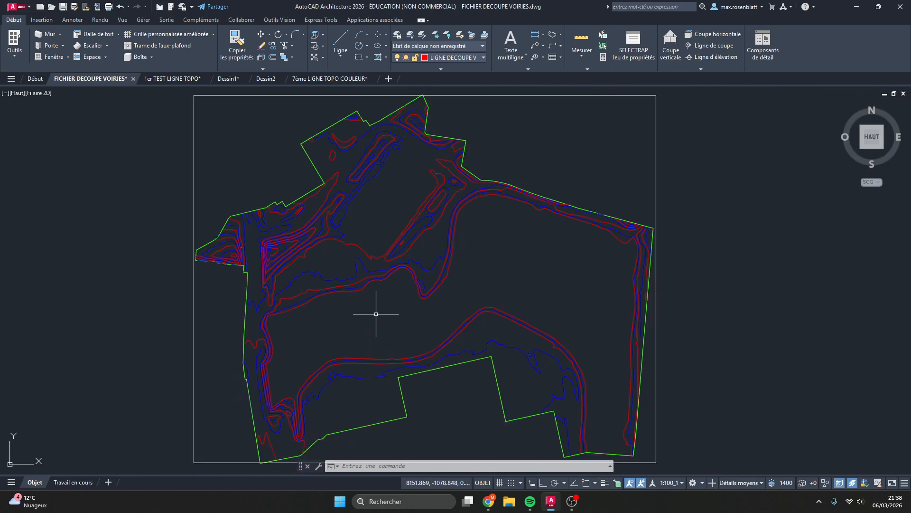
Examine the paired red and blue contours around the V-shaped bend in the middle of the site plan.
{"action": "scroll", "coordinate": [411, 251], "scroll_direction": "up", "scroll_amount": 6}
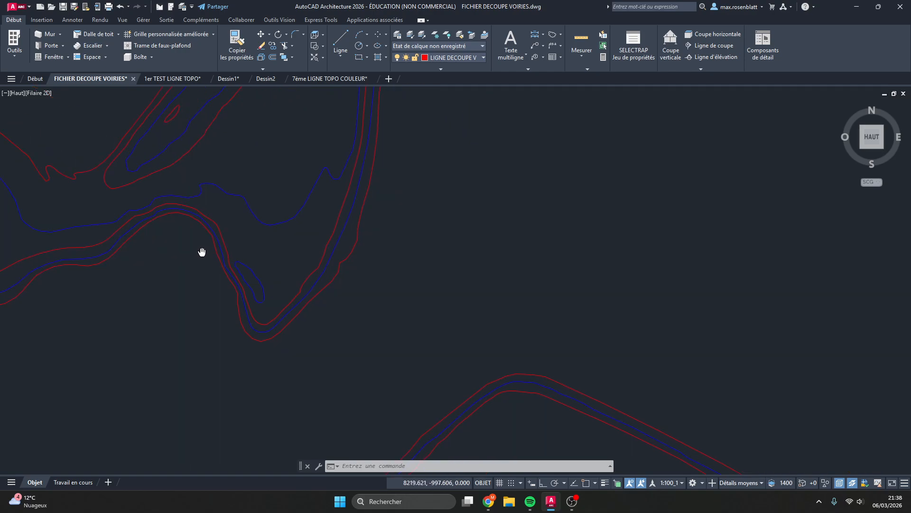
{"action": "scroll", "coordinate": [291, 259], "scroll_direction": "down", "scroll_amount": 6}
{"action": "scroll", "coordinate": [266, 198], "scroll_direction": "up", "scroll_amount": 3}
{"action": "scroll", "coordinate": [236, 280], "scroll_direction": "up", "scroll_amount": 5}
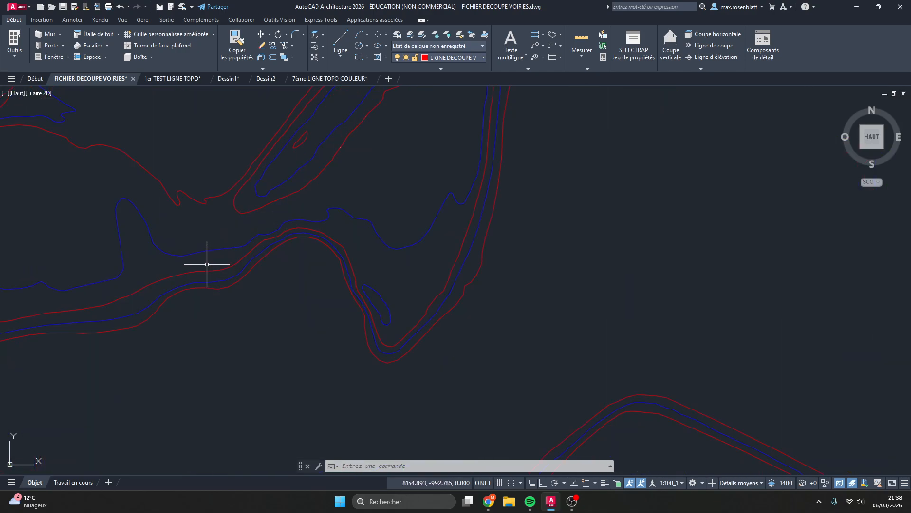
{"action": "scroll", "coordinate": [429, 303], "scroll_direction": "down", "scroll_amount": 3}
{"action": "scroll", "coordinate": [441, 293], "scroll_direction": "up", "scroll_amount": 3}
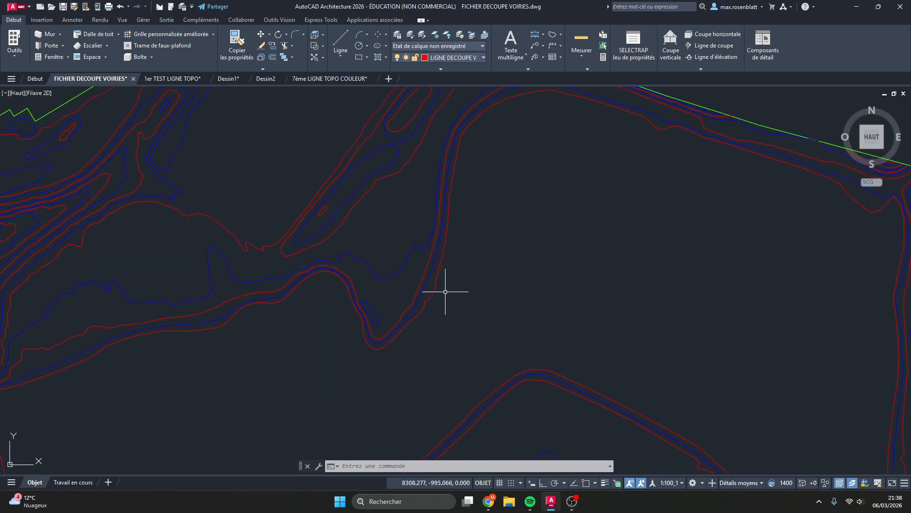
{"action": "scroll", "coordinate": [422, 295], "scroll_direction": "down", "scroll_amount": 5}
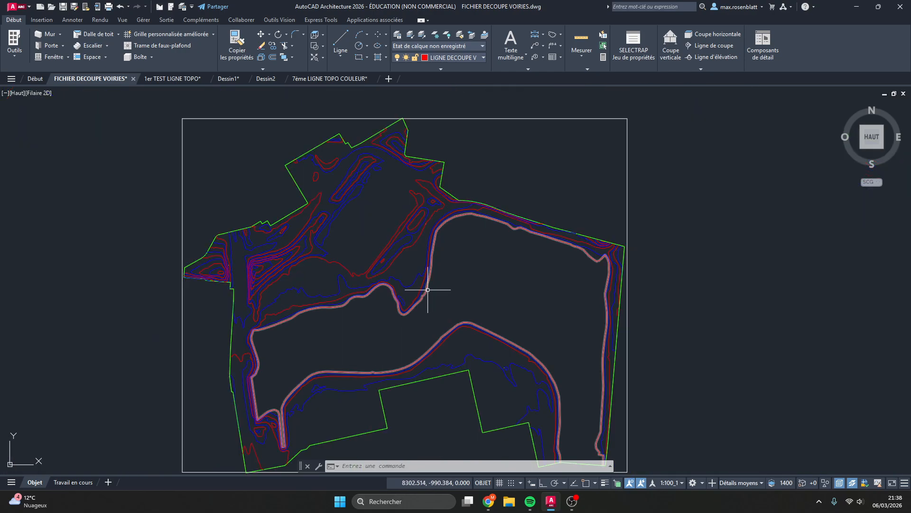
{"action": "scroll", "coordinate": [422, 285], "scroll_direction": "up", "scroll_amount": 5}
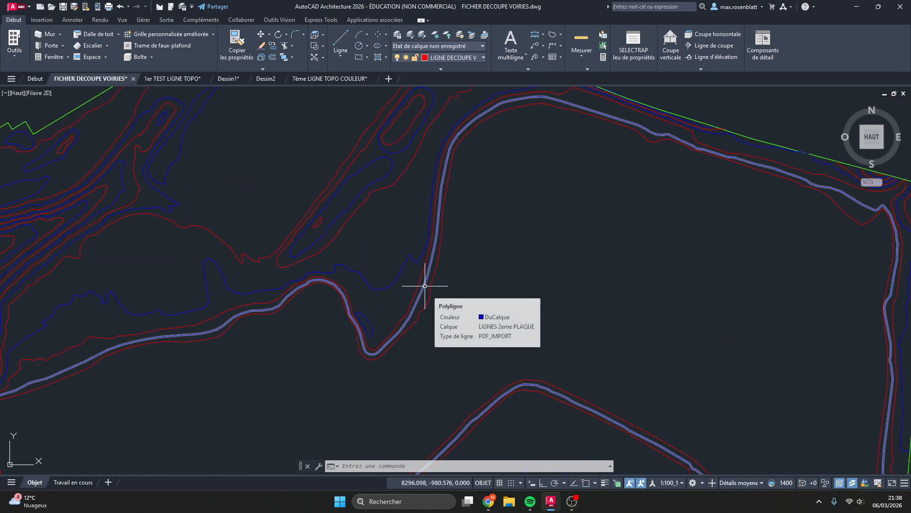
{"action": "scroll", "coordinate": [600, 312], "scroll_direction": "down", "scroll_amount": 2}
{"action": "scroll", "coordinate": [456, 257], "scroll_direction": "down", "scroll_amount": 4}
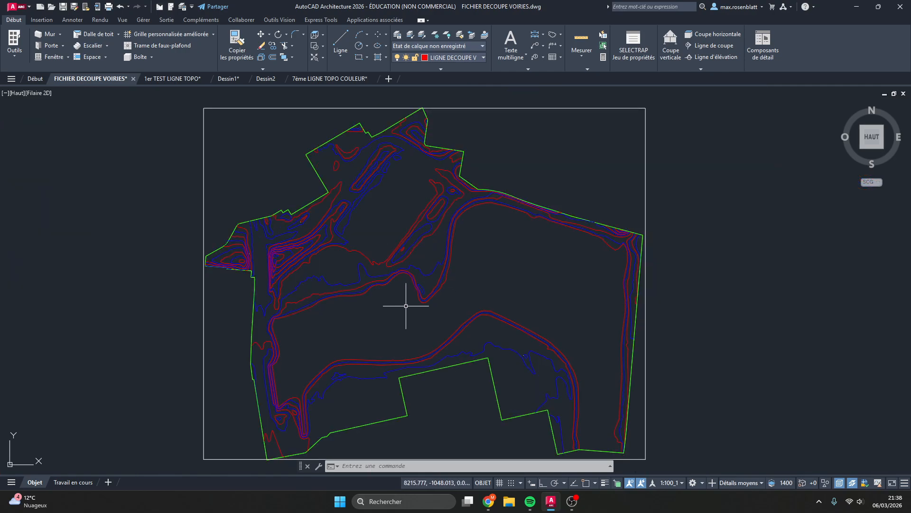
Examine the contour lines running around the rounded bend north of the notched green boundary.
{"action": "scroll", "coordinate": [456, 312], "scroll_direction": "up", "scroll_amount": 7}
{"action": "middle_click_drag", "start_coordinate": [585, 338], "coordinate": [414, 363]}
{"action": "scroll", "coordinate": [413, 362], "scroll_direction": "up", "scroll_amount": 5}
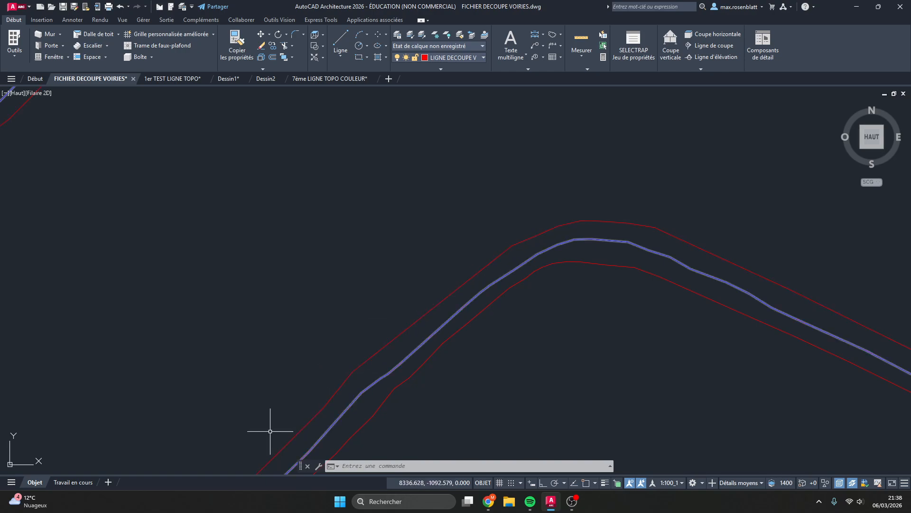
{"action": "scroll", "coordinate": [448, 225], "scroll_direction": "down", "scroll_amount": 6}
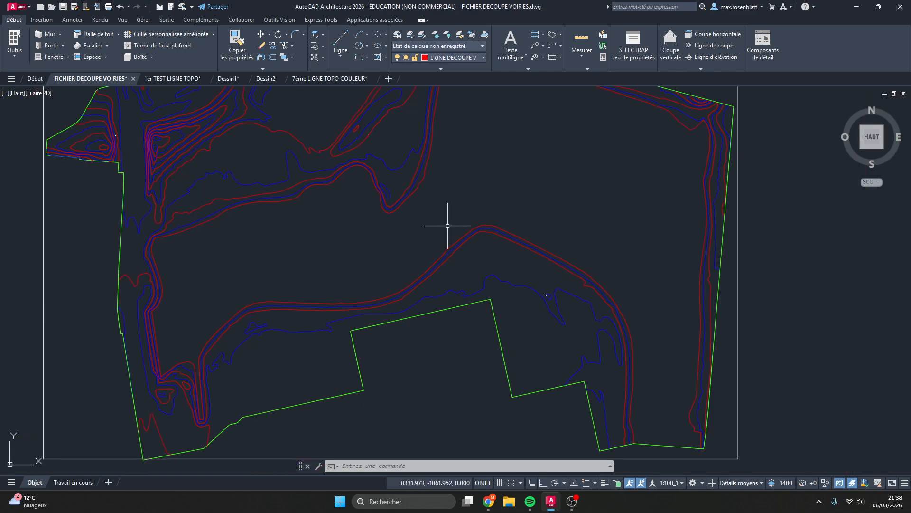
{"action": "scroll", "coordinate": [448, 226], "scroll_direction": "up", "scroll_amount": 5}
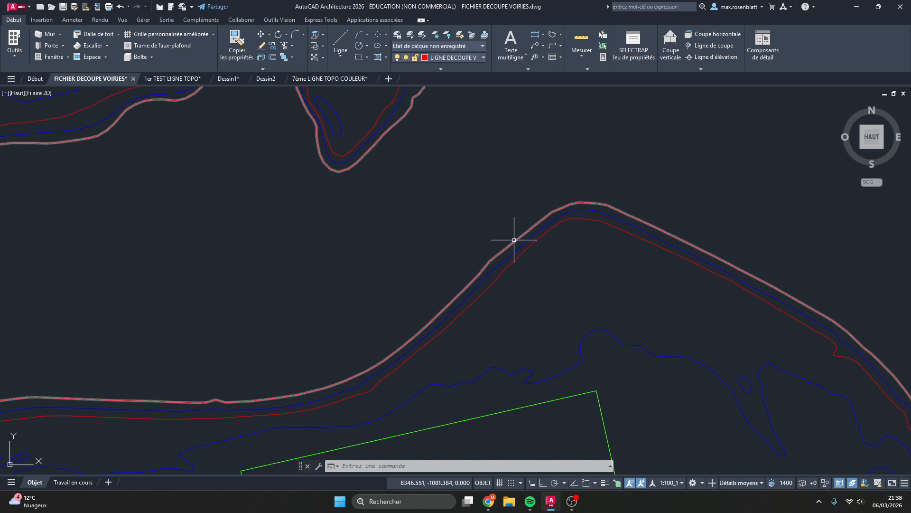
{"action": "scroll", "coordinate": [213, 204], "scroll_direction": "down", "scroll_amount": 6}
{"action": "scroll", "coordinate": [257, 196], "scroll_direction": "up", "scroll_amount": 5}
{"action": "scroll", "coordinate": [242, 217], "scroll_direction": "up", "scroll_amount": 2}
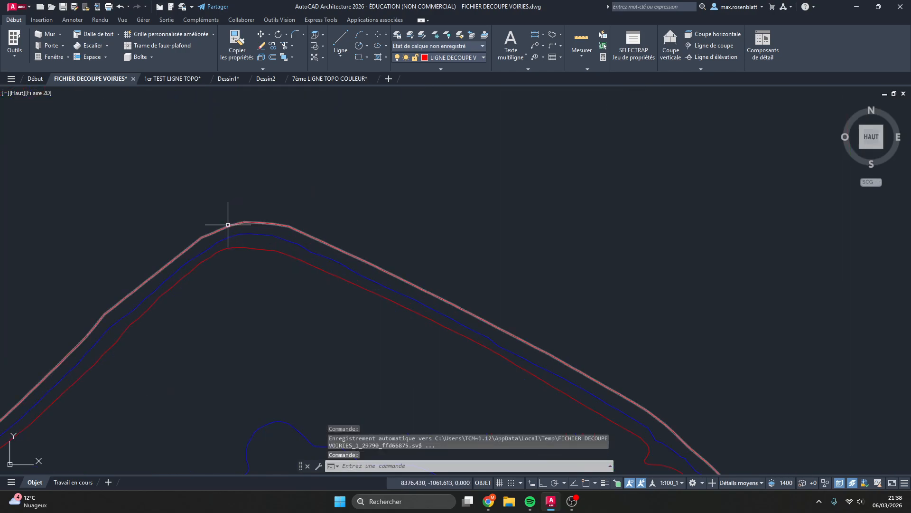
Select the upper red contour polyline at the rounded bend and stretch two of its segments away from the blue contour.
{"action": "left_click", "coordinate": [228, 223]}
{"action": "scroll", "coordinate": [475, 243], "scroll_direction": "down", "scroll_amount": 8}
{"action": "scroll", "coordinate": [418, 245], "scroll_direction": "up", "scroll_amount": 8}
{"action": "scroll", "coordinate": [475, 250], "scroll_direction": "down", "scroll_amount": 6}
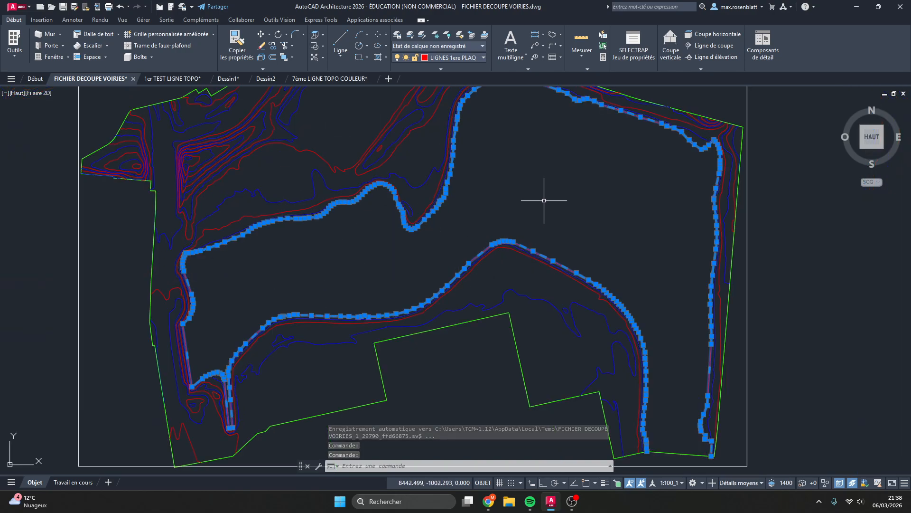
{"action": "scroll", "coordinate": [535, 198], "scroll_direction": "up", "scroll_amount": 5}
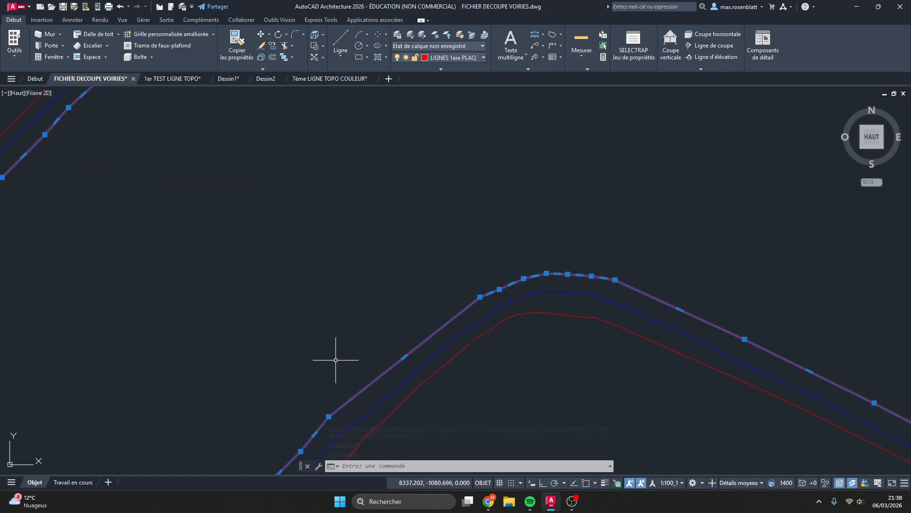
{"action": "mouse_move", "coordinate": [399, 334]}
{"action": "middle_mouse_down"}
{"action": "mouse_move", "coordinate": [437, 291]}
{"action": "mouse_move", "coordinate": [492, 286]}
{"action": "middle_mouse_up"}
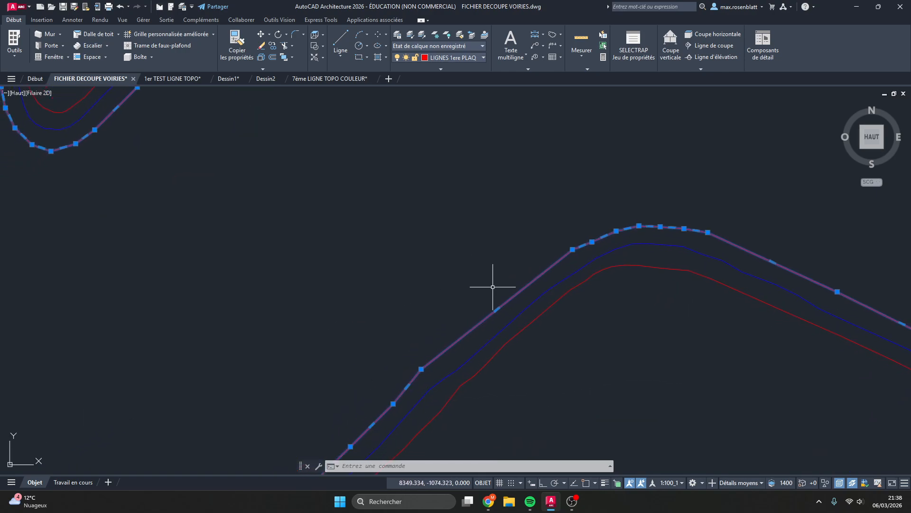
{"action": "scroll", "coordinate": [497, 309], "scroll_direction": "down", "scroll_amount": 4}
{"action": "left_click", "coordinate": [501, 314]}
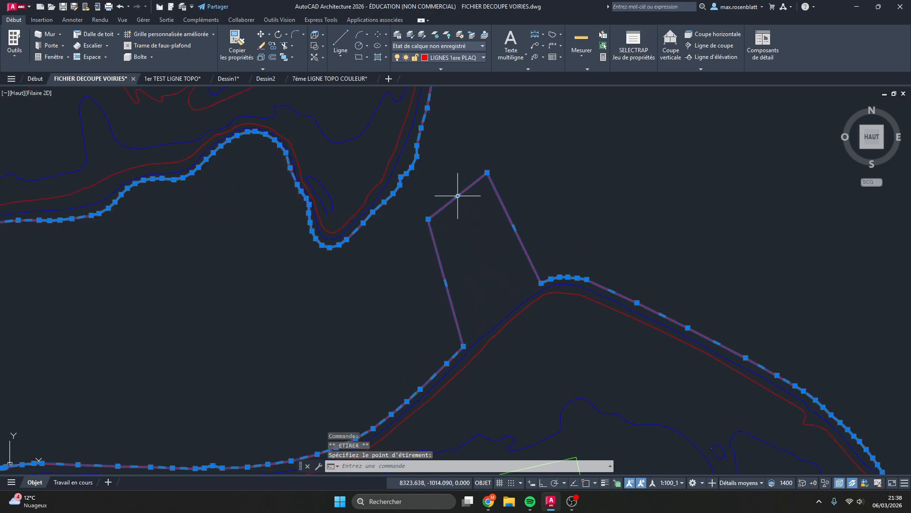
{"action": "left_click", "coordinate": [514, 227]}
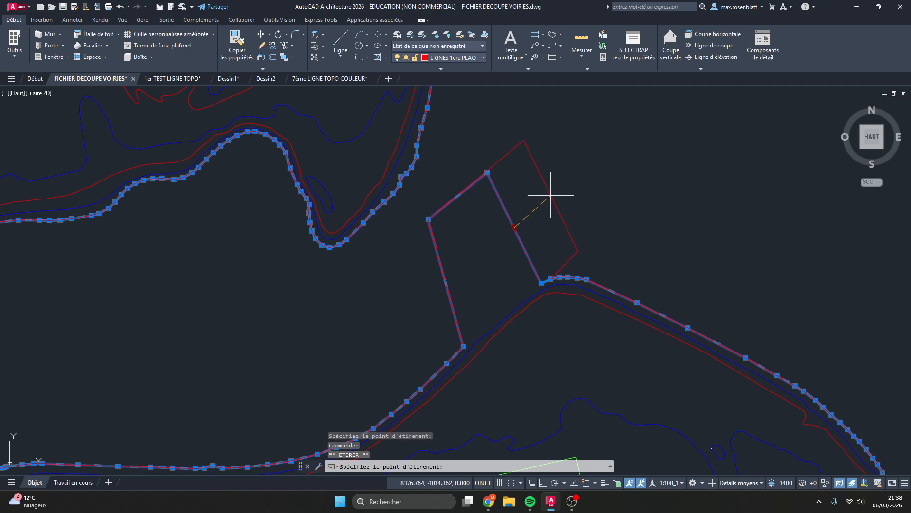
{"action": "left_click", "coordinate": [590, 223]}
Pull three consecutive vertices at the crest of the bend outward to the northeast, away from the blue contour.
{"action": "scroll", "coordinate": [529, 295], "scroll_direction": "up", "scroll_amount": 4}
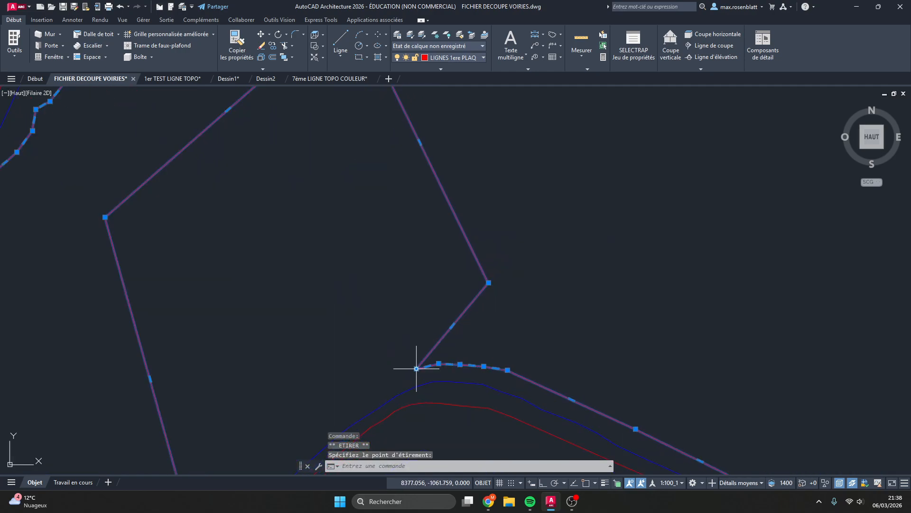
{"action": "left_click", "coordinate": [500, 321]}
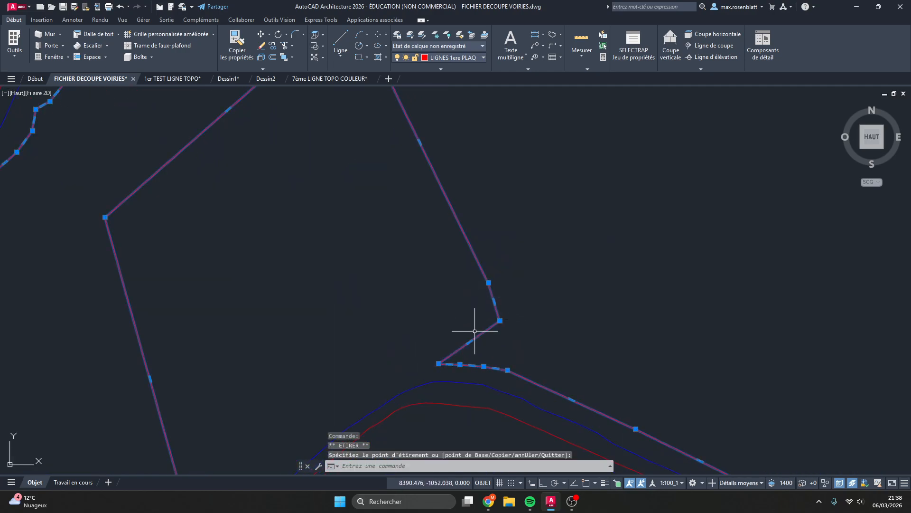
{"action": "left_click", "coordinate": [438, 363]}
{"action": "left_click", "coordinate": [592, 278]}
{"action": "left_click", "coordinate": [460, 364]}
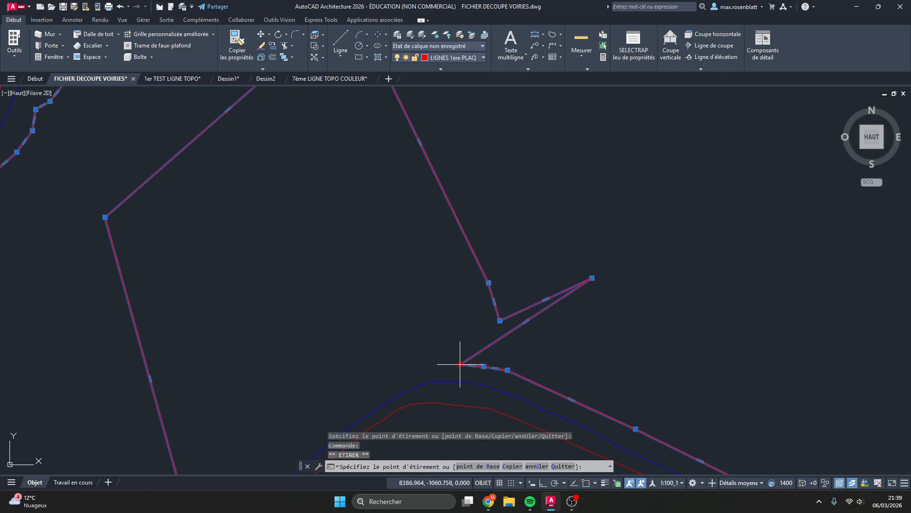
{"action": "scroll", "coordinate": [460, 364], "scroll_direction": "down", "scroll_amount": 4}
{"action": "left_click", "coordinate": [487, 309]}
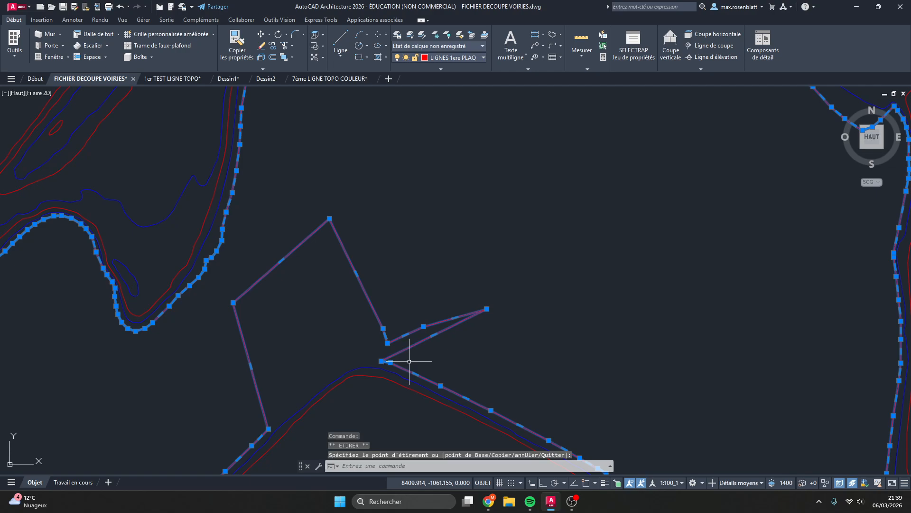
Pull the next two vertices of the red contour east of the crest outward to widen the bulge eastward.
{"action": "left_click", "coordinate": [382, 361]}
{"action": "left_click", "coordinate": [535, 310]}
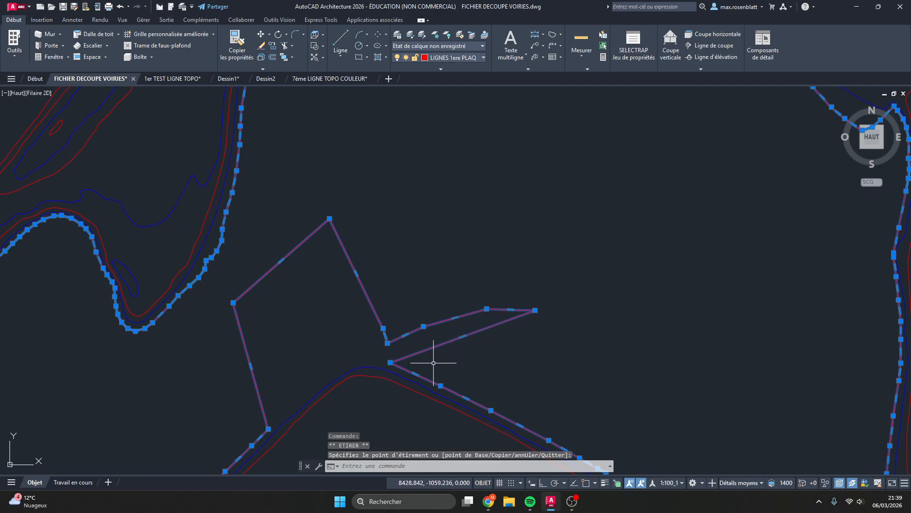
{"action": "left_click", "coordinate": [390, 362]}
{"action": "left_click", "coordinate": [596, 332]}
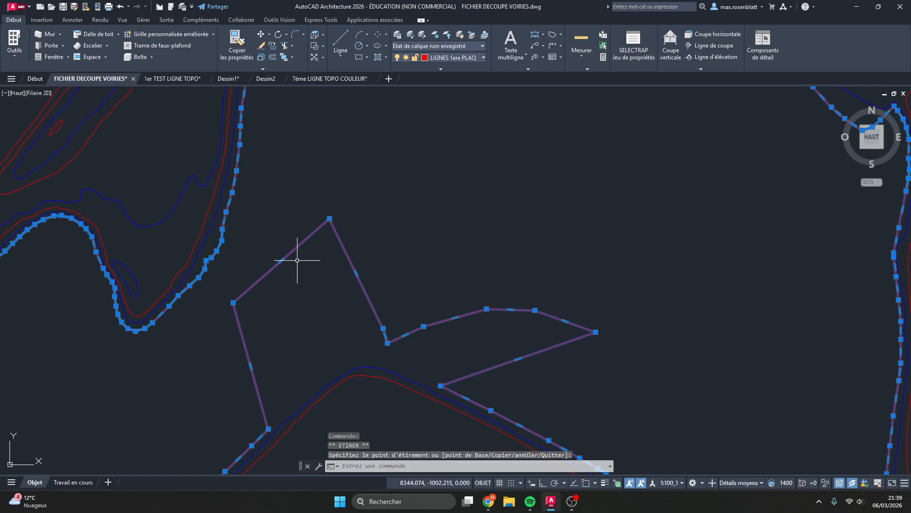
Stretch the raised northwest segment back toward the blue contour and pull two more vertices on the bulge's east side outward.
{"action": "left_click", "coordinate": [281, 260]}
{"action": "left_click", "coordinate": [300, 376]}
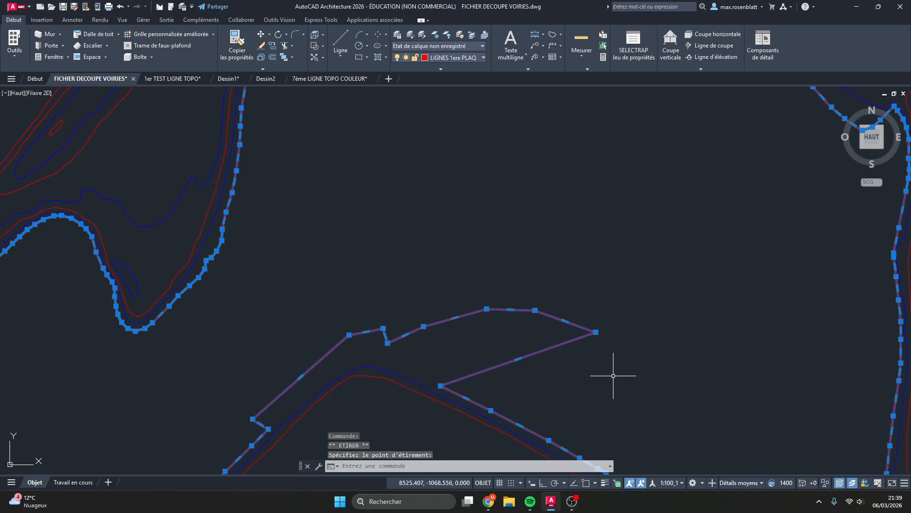
{"action": "left_click", "coordinate": [441, 386]}
{"action": "left_click", "coordinate": [603, 361]}
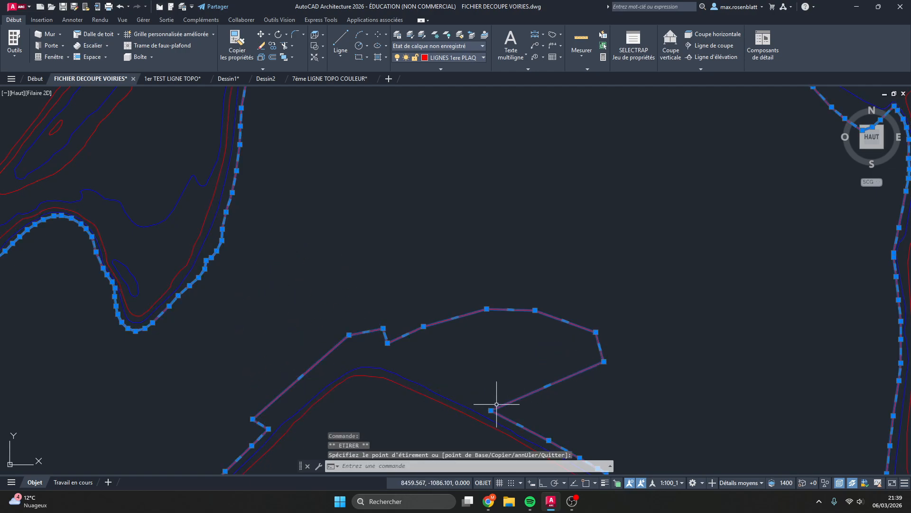
{"action": "left_click", "coordinate": [491, 410]}
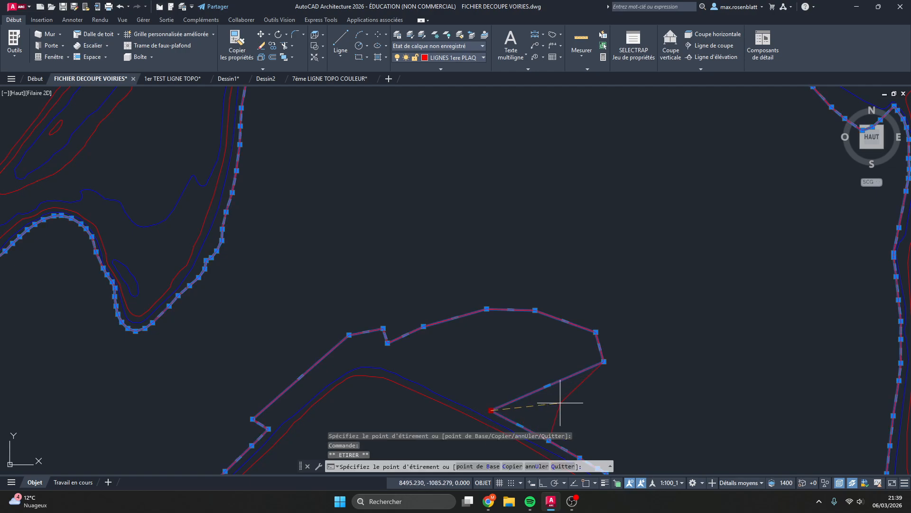
{"action": "left_click", "coordinate": [562, 401]}
Examine the reshaped red contour within the site plan, and the dense contours at the plan's western edge.
{"action": "middle_click_drag", "start_coordinate": [628, 403], "coordinate": [589, 328]}
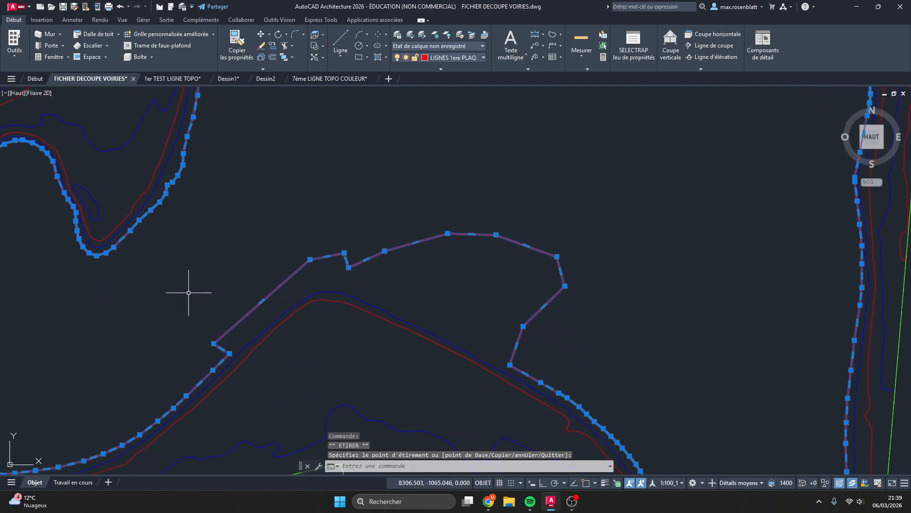
{"action": "scroll", "coordinate": [555, 277], "scroll_direction": "down", "scroll_amount": 5}
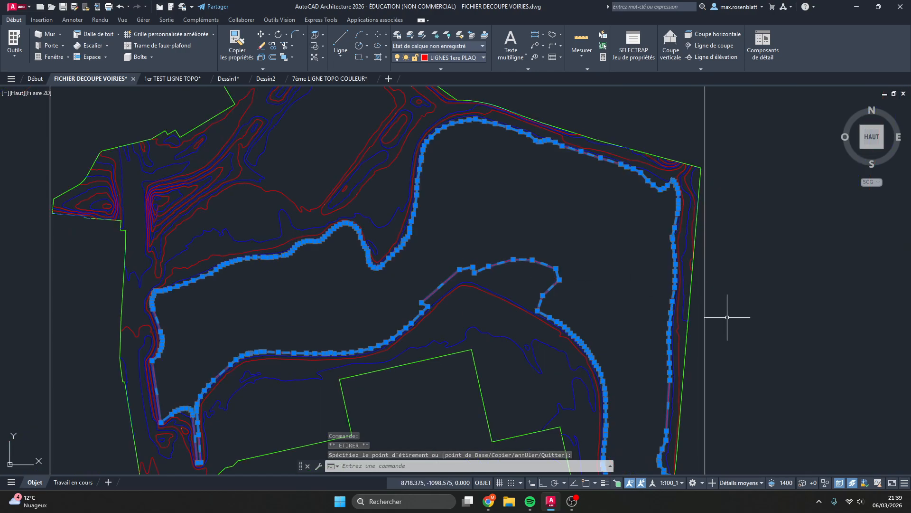
{"action": "scroll", "coordinate": [716, 366], "scroll_direction": "up", "scroll_amount": 2}
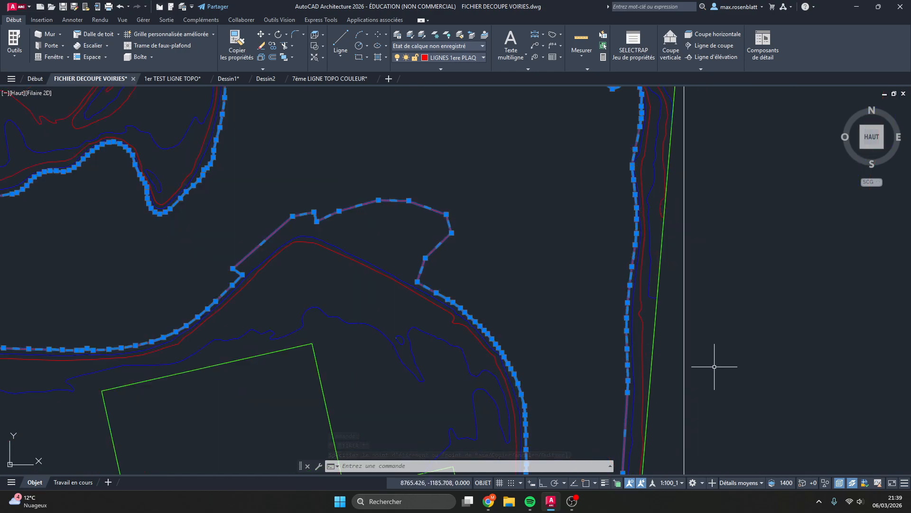
{"action": "scroll", "coordinate": [522, 349], "scroll_direction": "up", "scroll_amount": 3}
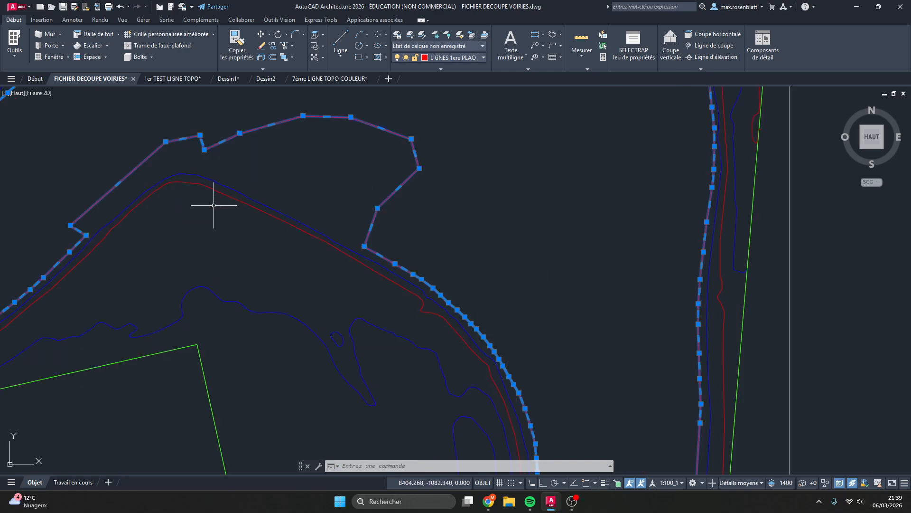
{"action": "scroll", "coordinate": [190, 205], "scroll_direction": "down", "scroll_amount": 6}
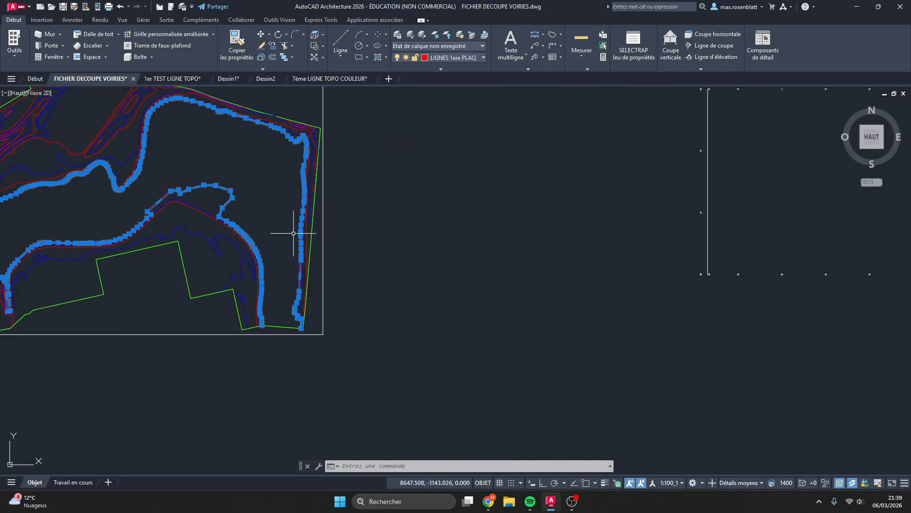
{"action": "scroll", "coordinate": [55, 194], "scroll_direction": "up", "scroll_amount": 6}
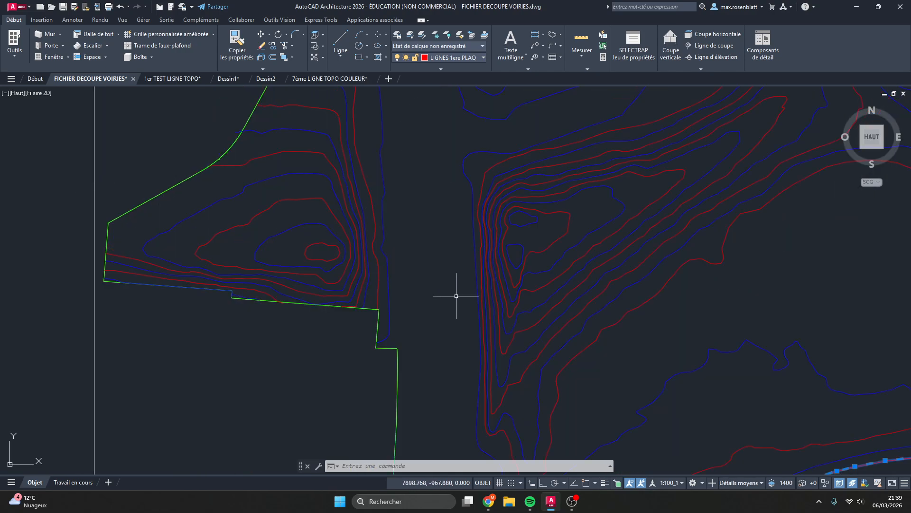
Deselect the reshaped red contour and examine its bulge against the neighbouring contours, in the whole plan and close up.
{"action": "scroll", "coordinate": [517, 266], "scroll_direction": "up", "scroll_amount": 2}
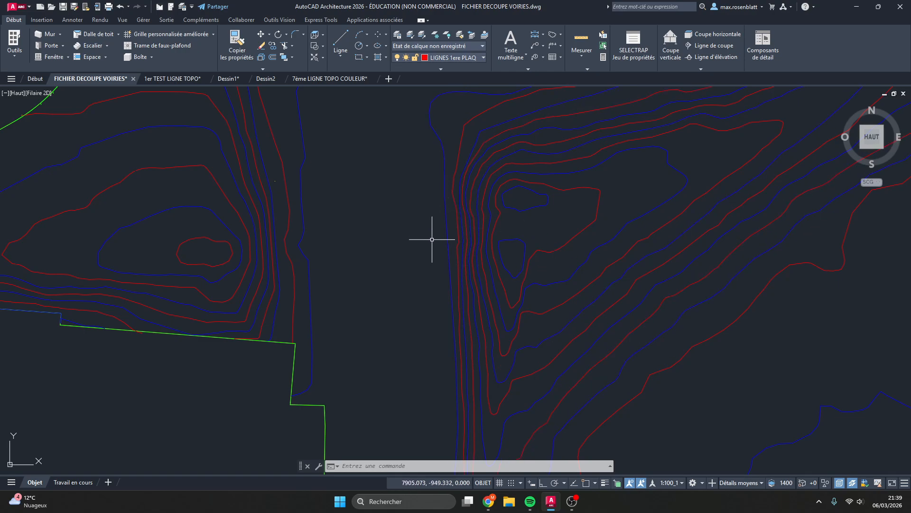
{"action": "scroll", "coordinate": [434, 243], "scroll_direction": "down", "scroll_amount": 8}
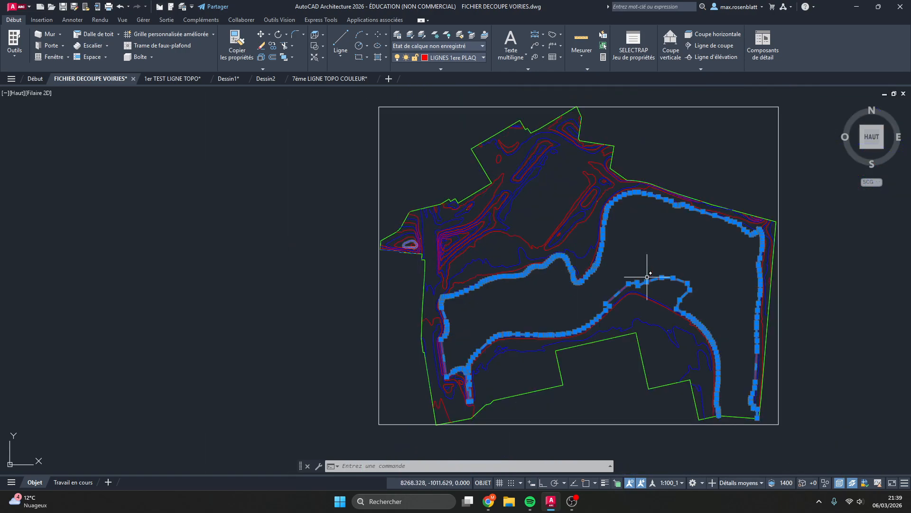
{"action": "key", "text": "F1"}
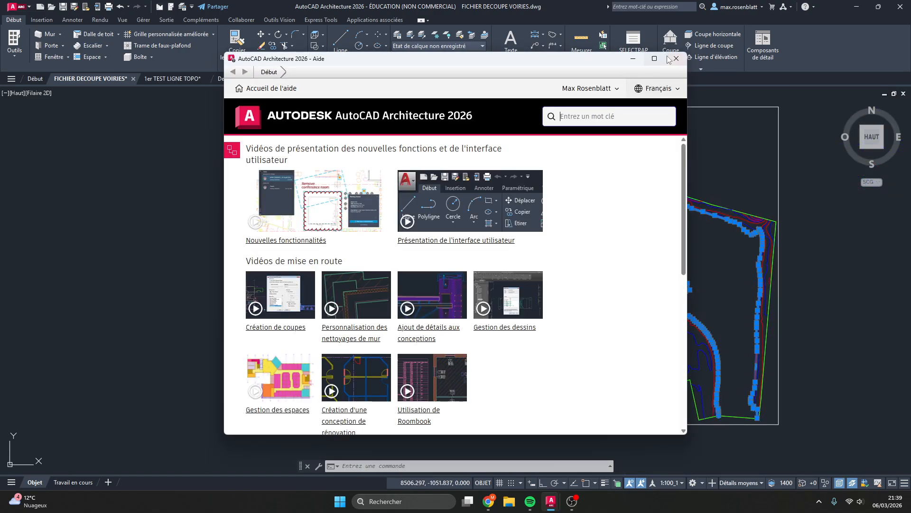
{"action": "left_click", "coordinate": [677, 58]}
{"action": "type", "text": "u"}
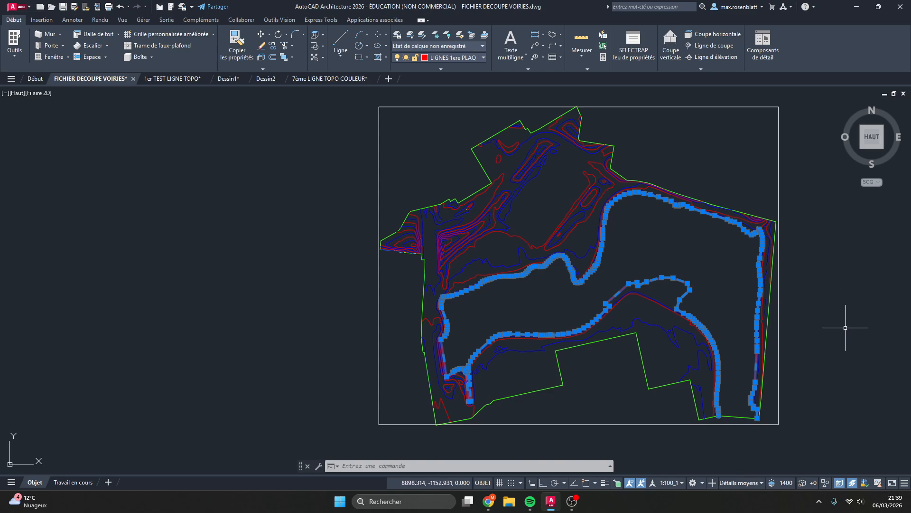
{"action": "key", "text": "Return"}
{"action": "scroll", "coordinate": [547, 270], "scroll_direction": "down", "scroll_amount": 7}
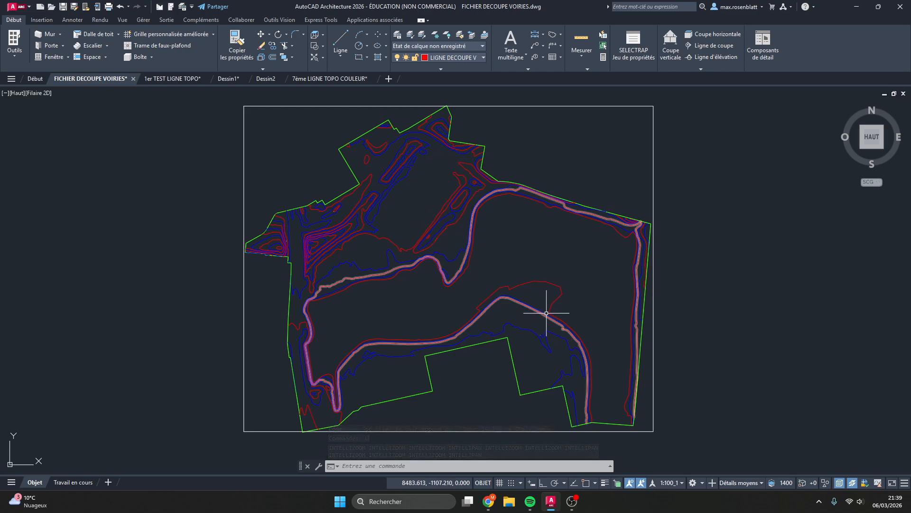
{"action": "scroll", "coordinate": [551, 288], "scroll_direction": "up", "scroll_amount": 2}
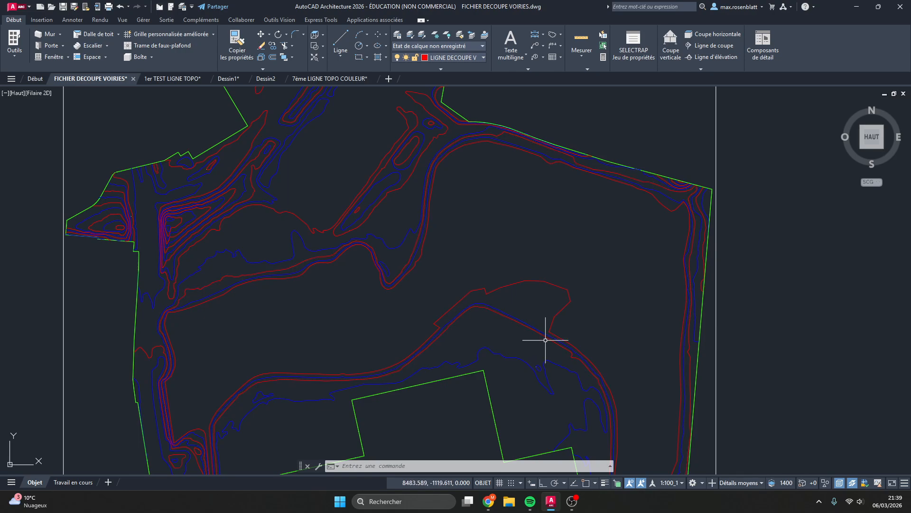
{"action": "scroll", "coordinate": [539, 360], "scroll_direction": "up", "scroll_amount": 2}
{"action": "scroll", "coordinate": [541, 360], "scroll_direction": "up", "scroll_amount": 2}
{"action": "scroll", "coordinate": [361, 280], "scroll_direction": "down", "scroll_amount": 2}
{"action": "scroll", "coordinate": [378, 307], "scroll_direction": "up", "scroll_amount": 2}
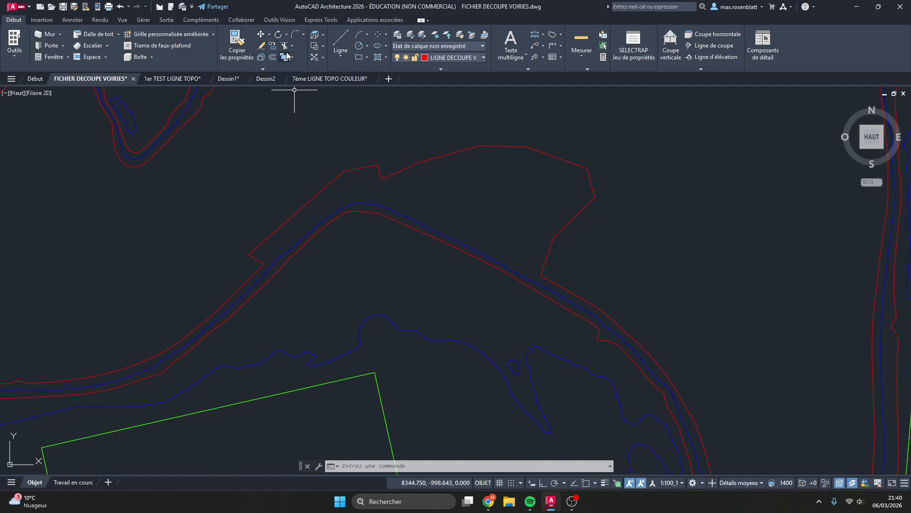
{"action": "left_click", "coordinate": [264, 69]}
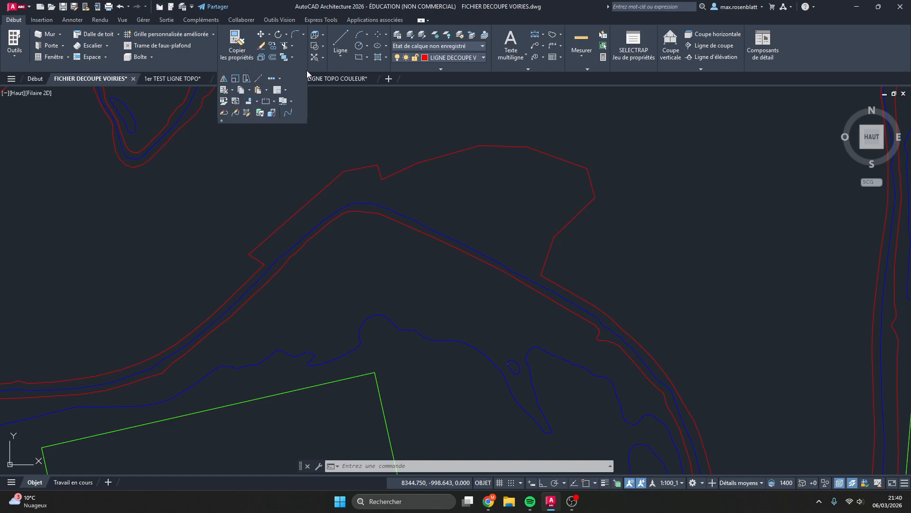
{"action": "left_click", "coordinate": [348, 86]}
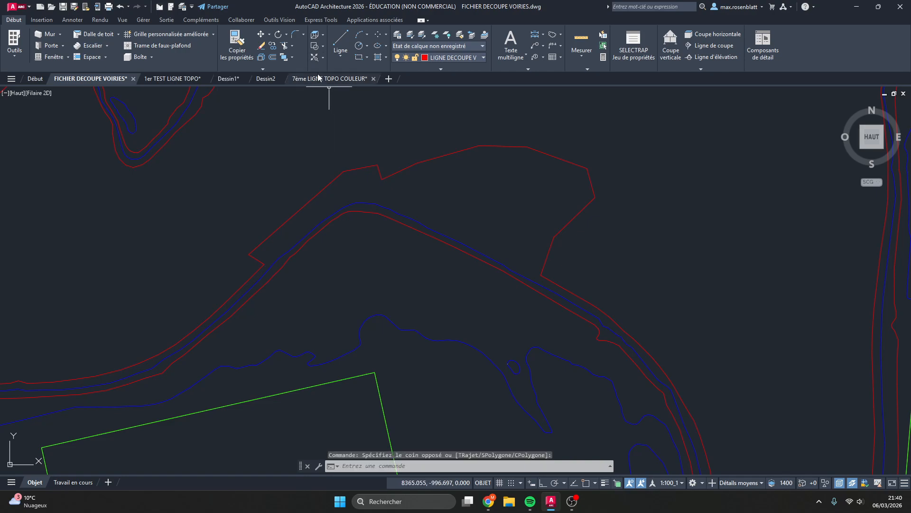
{"action": "left_click", "coordinate": [292, 47]}
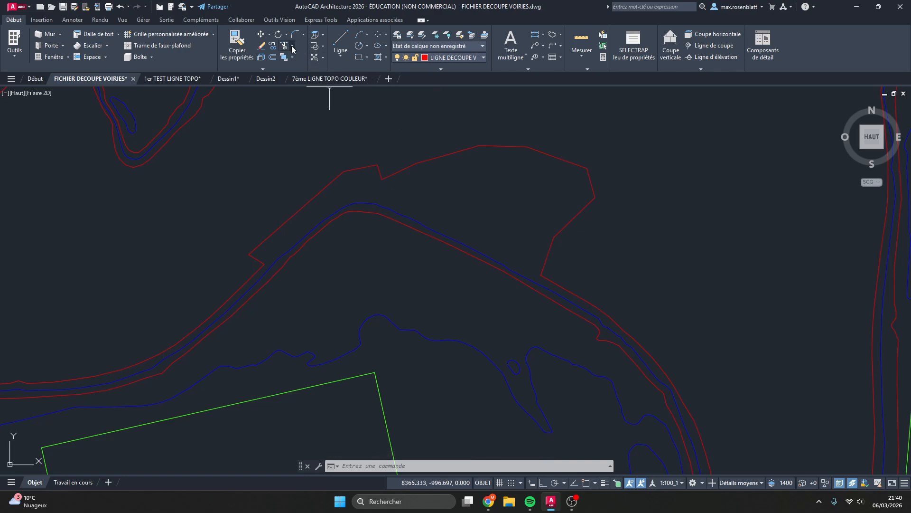
{"action": "left_click", "coordinate": [291, 45]}
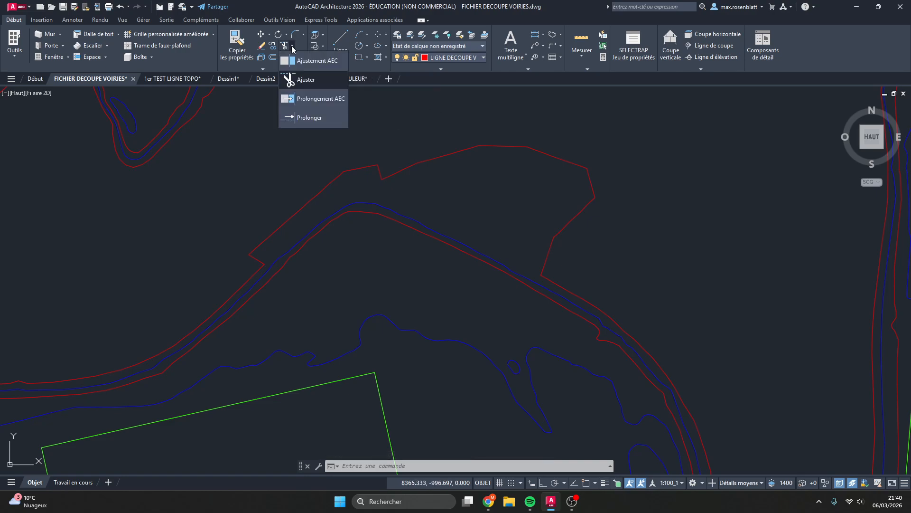
{"action": "left_click", "coordinate": [307, 81]}
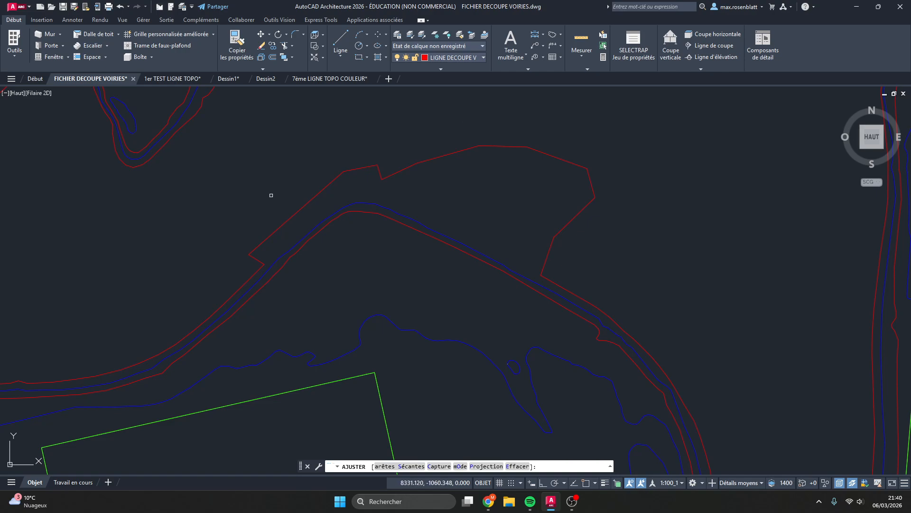
{"action": "scroll", "coordinate": [330, 202], "scroll_direction": "down", "scroll_amount": 2}
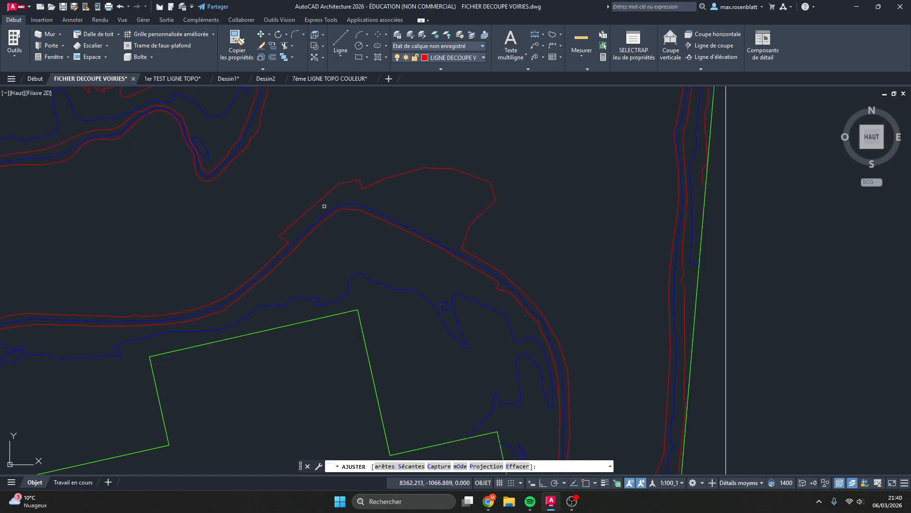
{"action": "scroll", "coordinate": [291, 235], "scroll_direction": "up", "scroll_amount": 2}
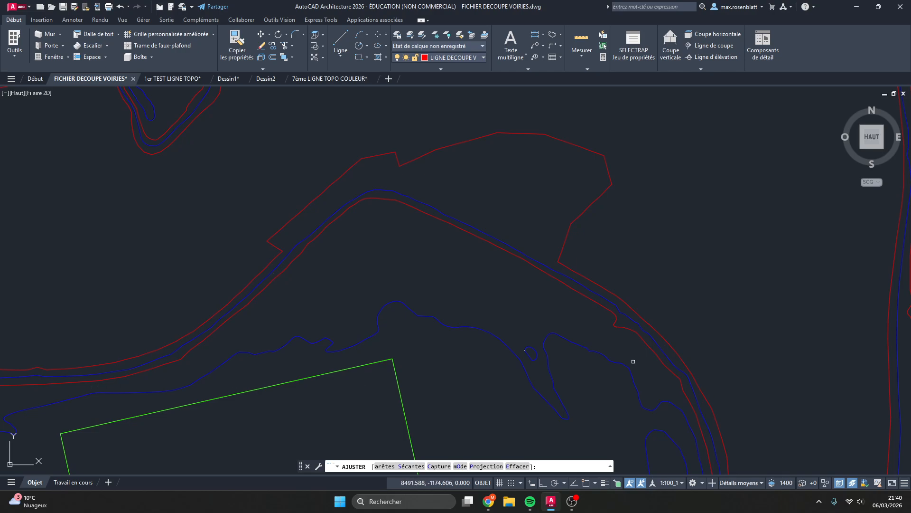
{"action": "key", "text": "Escape"}
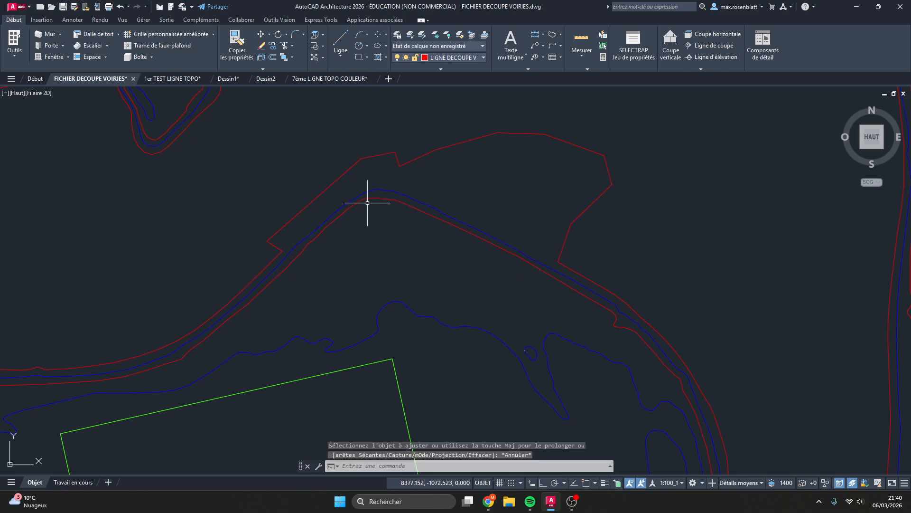
{"action": "left_click", "coordinate": [332, 184]}
{"action": "middle_click_drag", "start_coordinate": [292, 249], "coordinate": [224, 295]}
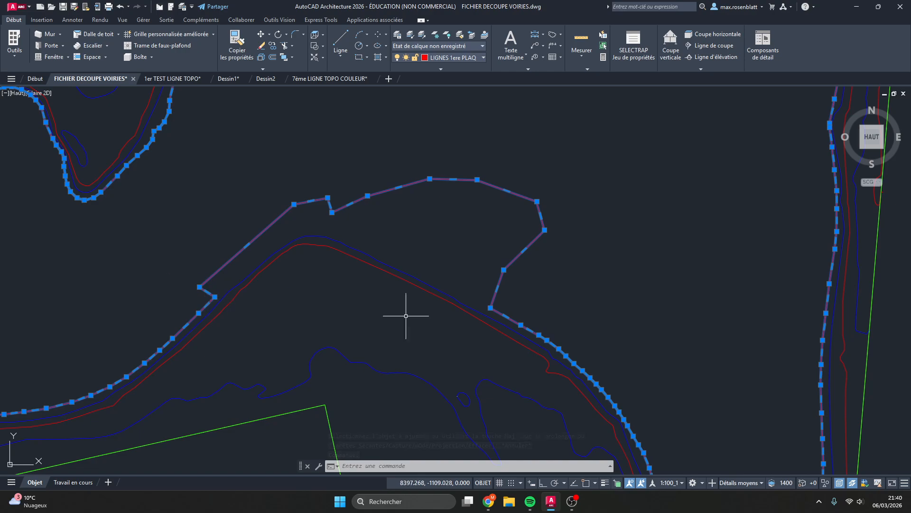
{"action": "key", "text": "Escape"}
Trim a gap through the two red contours and the blue one between them, just southwest of the bulge.
{"action": "type", "text": "aj"}
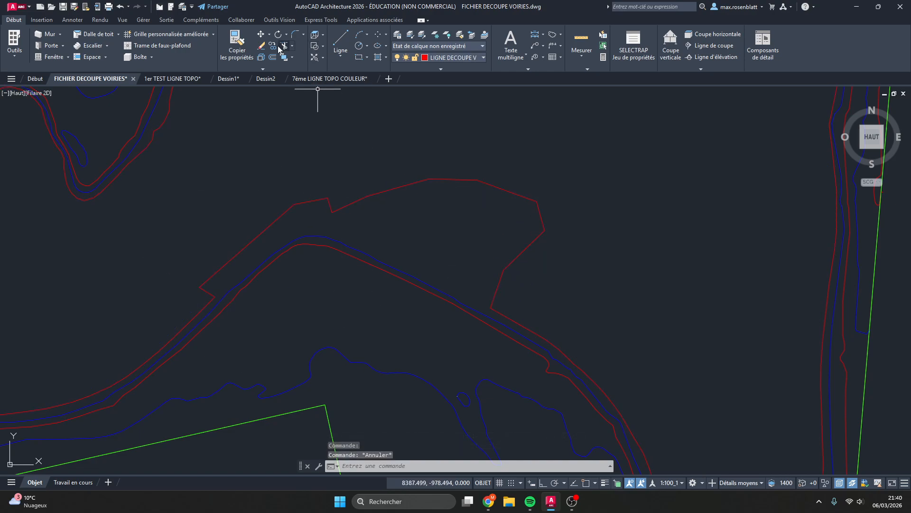
{"action": "key", "text": "Return"}
{"action": "scroll", "coordinate": [205, 351], "scroll_direction": "up", "scroll_amount": 3}
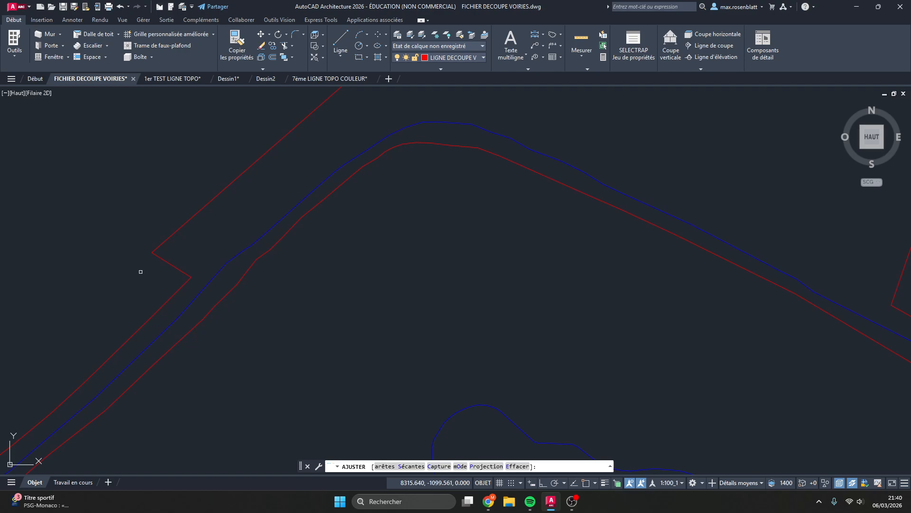
{"action": "scroll", "coordinate": [305, 275], "scroll_direction": "down", "scroll_amount": 6}
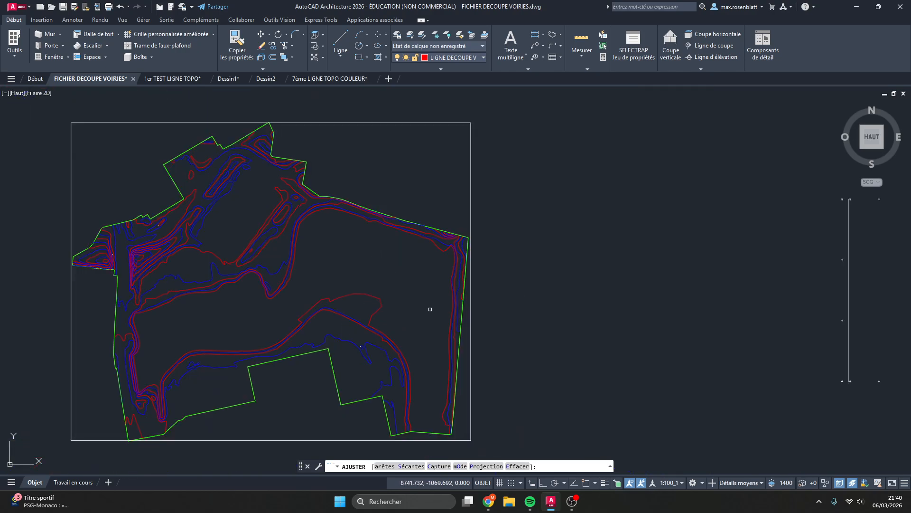
{"action": "scroll", "coordinate": [430, 309], "scroll_direction": "up", "scroll_amount": 2}
{"action": "mouse_move", "coordinate": [756, 355]}
{"action": "left_mouse_down"}
{"action": "mouse_move", "coordinate": [696, 211]}
{"action": "mouse_move", "coordinate": [736, 200]}
{"action": "mouse_move", "coordinate": [663, 161]}
{"action": "mouse_move", "coordinate": [769, 325]}
{"action": "mouse_move", "coordinate": [807, 465]}
{"action": "left_mouse_up"}
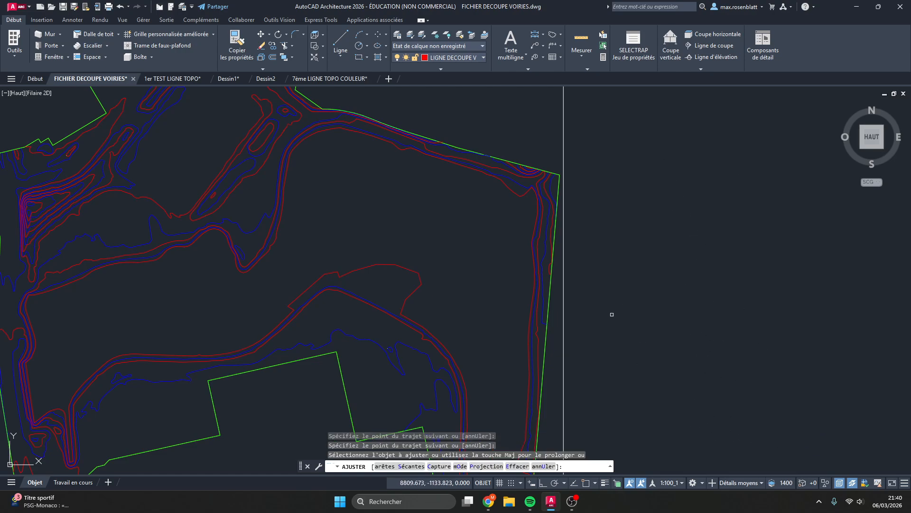
{"action": "mouse_move", "coordinate": [663, 211]}
{"action": "left_mouse_down"}
{"action": "mouse_move", "coordinate": [773, 266]}
{"action": "mouse_move", "coordinate": [708, 392]}
{"action": "left_mouse_up"}
{"action": "scroll", "coordinate": [343, 320], "scroll_direction": "up", "scroll_amount": 5}
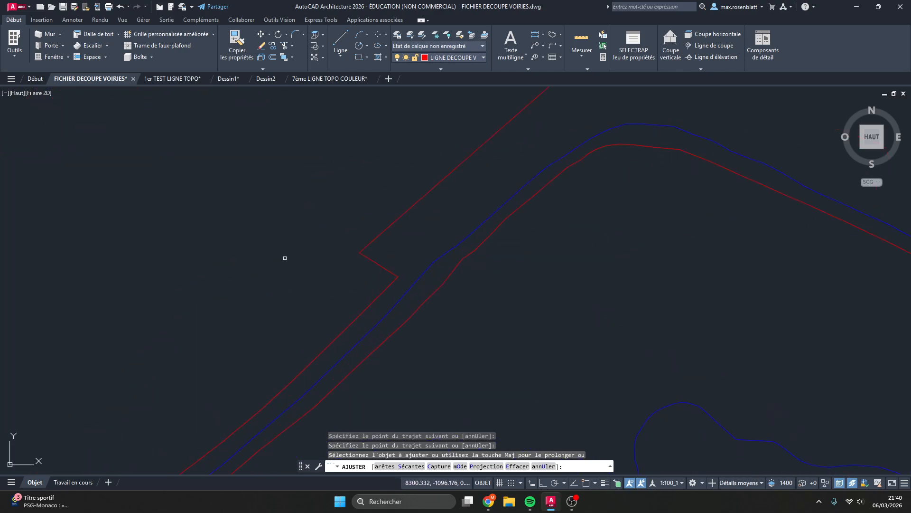
{"action": "mouse_move", "coordinate": [284, 257]}
{"action": "left_mouse_down"}
{"action": "mouse_move", "coordinate": [315, 291]}
{"action": "mouse_move", "coordinate": [450, 388]}
{"action": "left_mouse_up"}
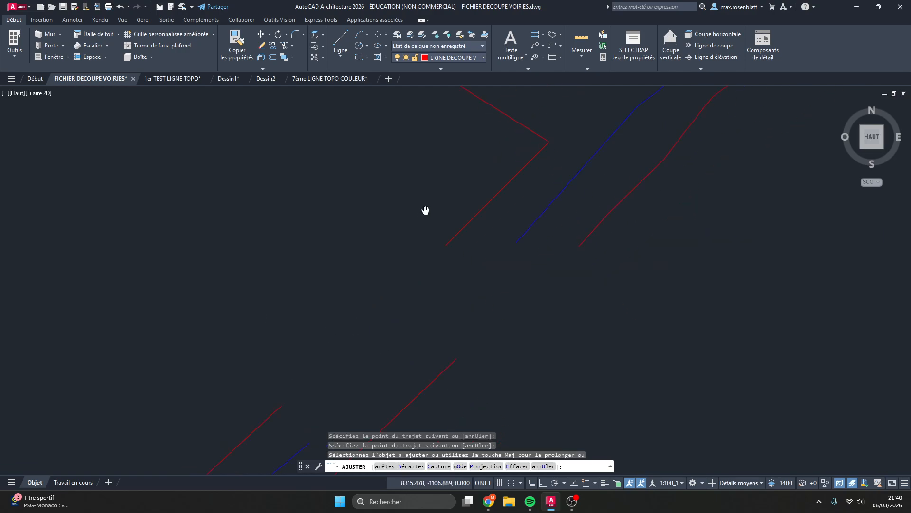
Trim a second gap through the same three contours southeast of the bulge, isolating the bend from the rest.
{"action": "scroll", "coordinate": [425, 210], "scroll_direction": "down", "scroll_amount": 3}
{"action": "middle_click_drag", "start_coordinate": [362, 228], "coordinate": [187, 302]}
{"action": "middle_click_drag", "start_coordinate": [512, 273], "coordinate": [282, 293]}
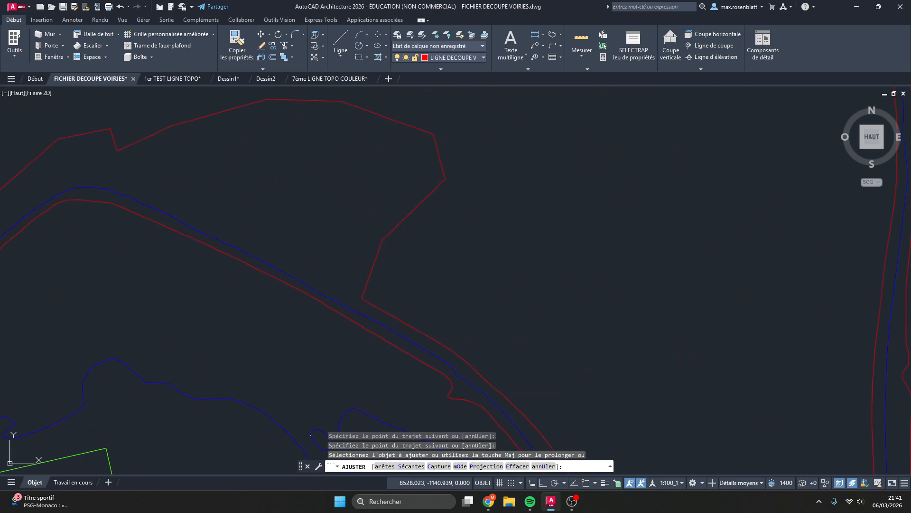
{"action": "scroll", "coordinate": [662, 316], "scroll_direction": "down", "scroll_amount": 4}
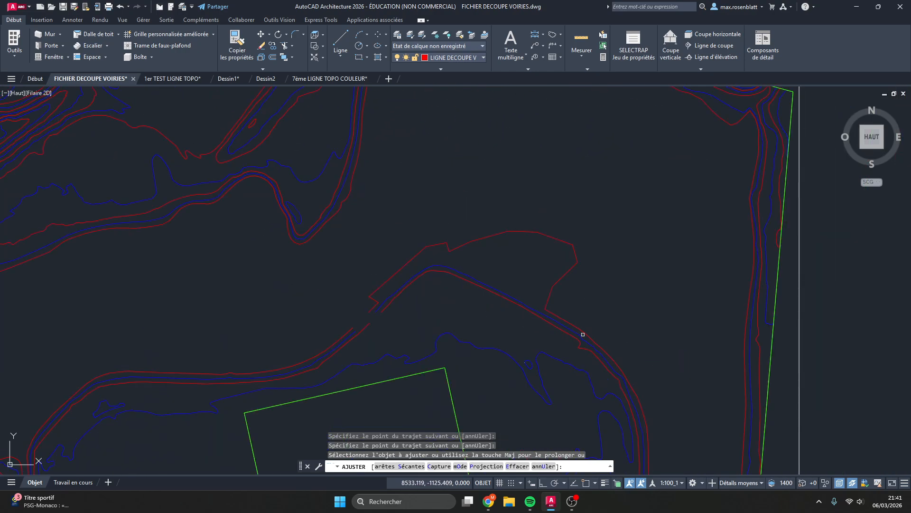
{"action": "scroll", "coordinate": [583, 335], "scroll_direction": "up", "scroll_amount": 4}
{"action": "scroll", "coordinate": [596, 291], "scroll_direction": "down", "scroll_amount": 4}
{"action": "middle_click_drag", "start_coordinate": [556, 336], "coordinate": [440, 189]}
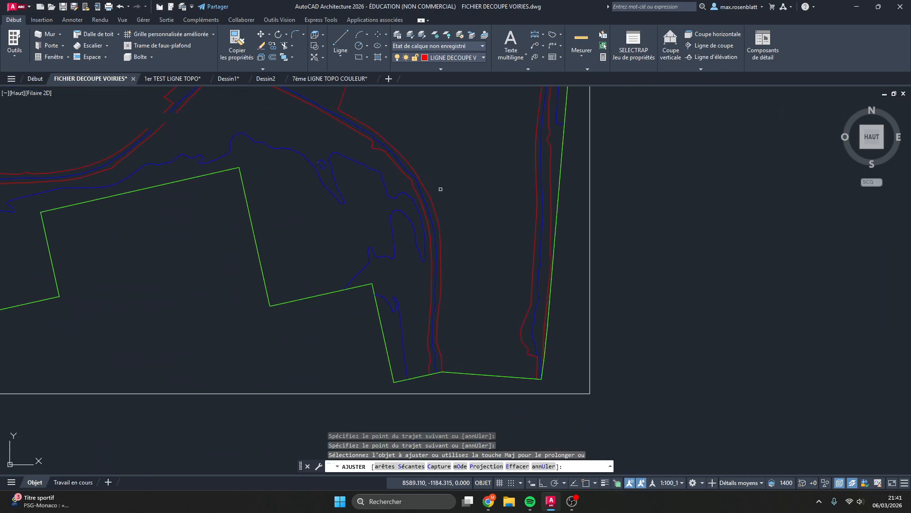
{"action": "scroll", "coordinate": [515, 363], "scroll_direction": "up", "scroll_amount": 7}
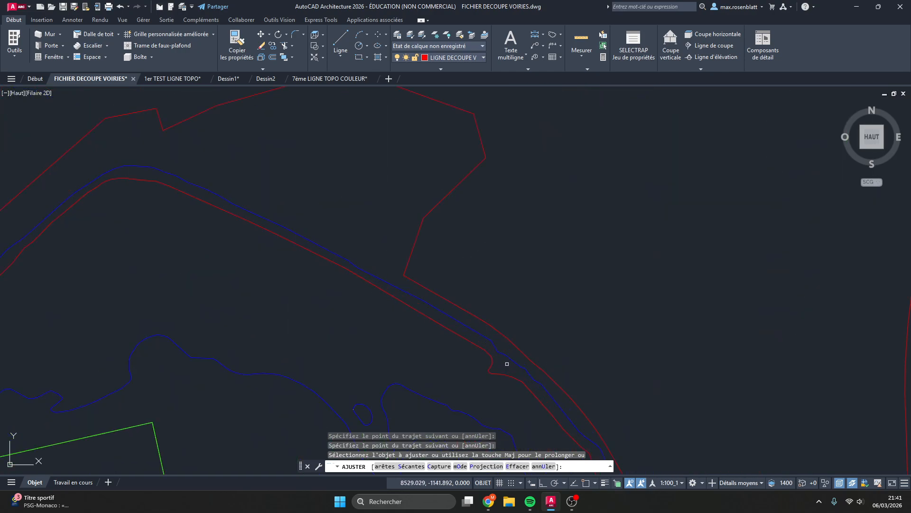
{"action": "left_click", "coordinate": [474, 277]}
{"action": "left_click", "coordinate": [358, 362]}
{"action": "key", "text": "Return"}
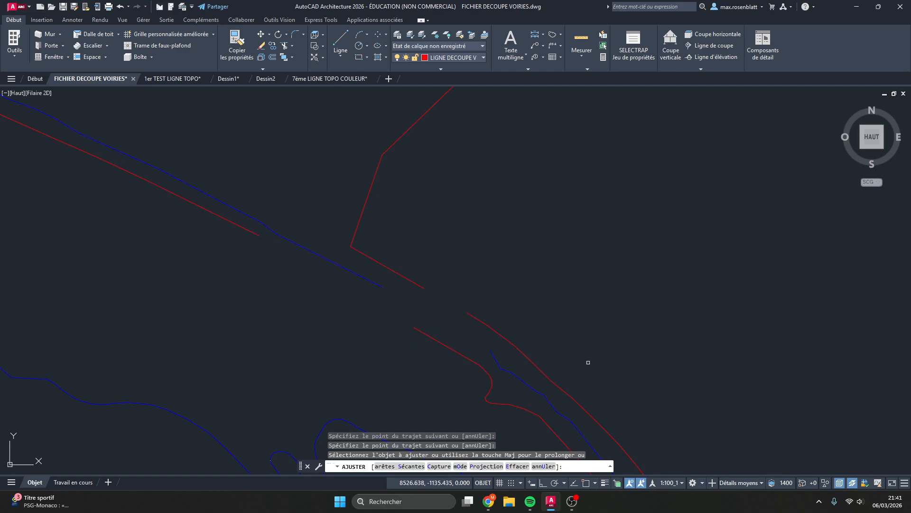
{"action": "scroll", "coordinate": [588, 352], "scroll_direction": "down", "scroll_amount": 5}
{"action": "scroll", "coordinate": [555, 351], "scroll_direction": "up", "scroll_amount": 4}
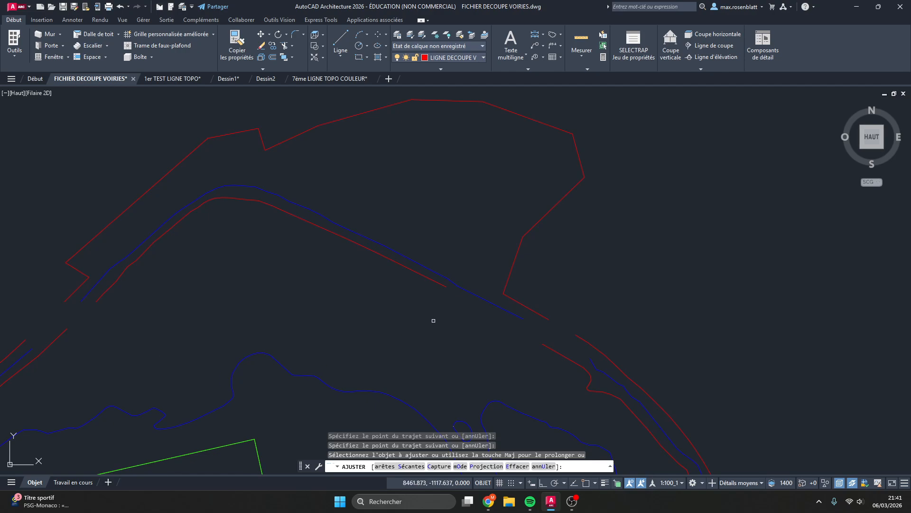
Delete the three isolated contour pieces at the bend: the inner red line, the blue line and the bulging red line.
{"action": "middle_click_drag", "start_coordinate": [433, 320], "coordinate": [603, 360]}
{"action": "key", "text": "Escape"}
{"action": "left_click", "coordinate": [462, 249]}
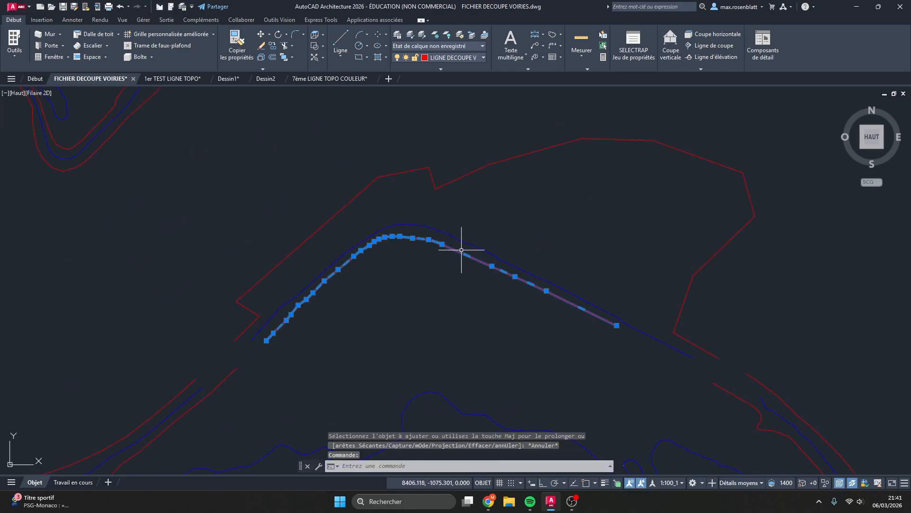
{"action": "left_click", "coordinate": [463, 240]}
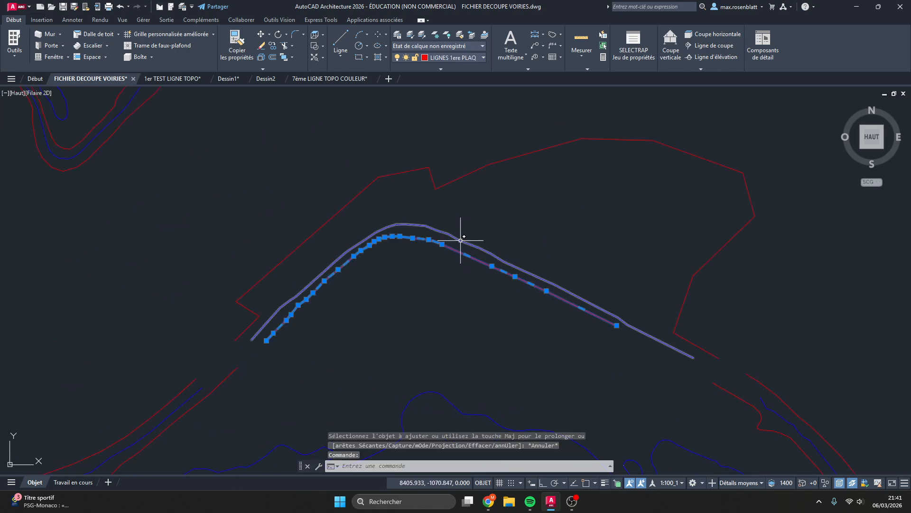
{"action": "left_click", "coordinate": [472, 171]}
{"action": "key", "text": "Delete"}
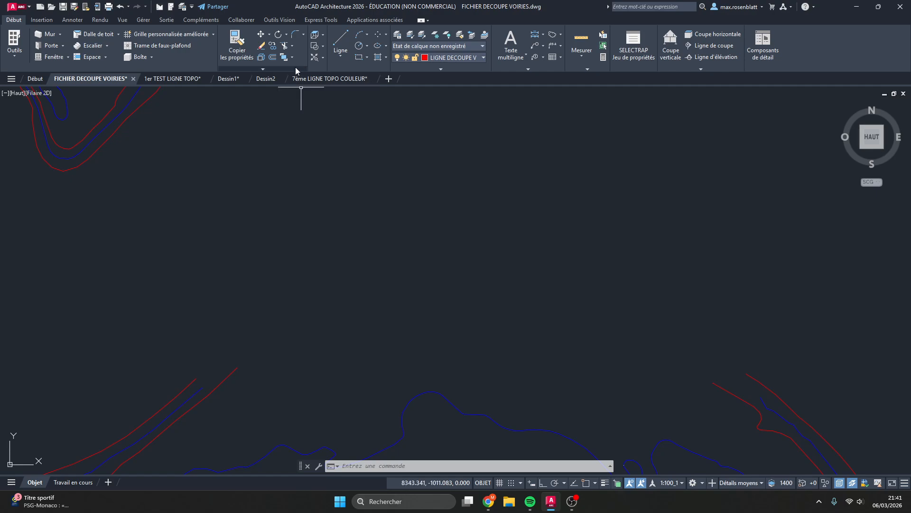
Turn on object snap and start a red polyline at the inner red contour's cut end, southwest of the removed bend.
{"action": "left_click", "coordinate": [340, 56]}
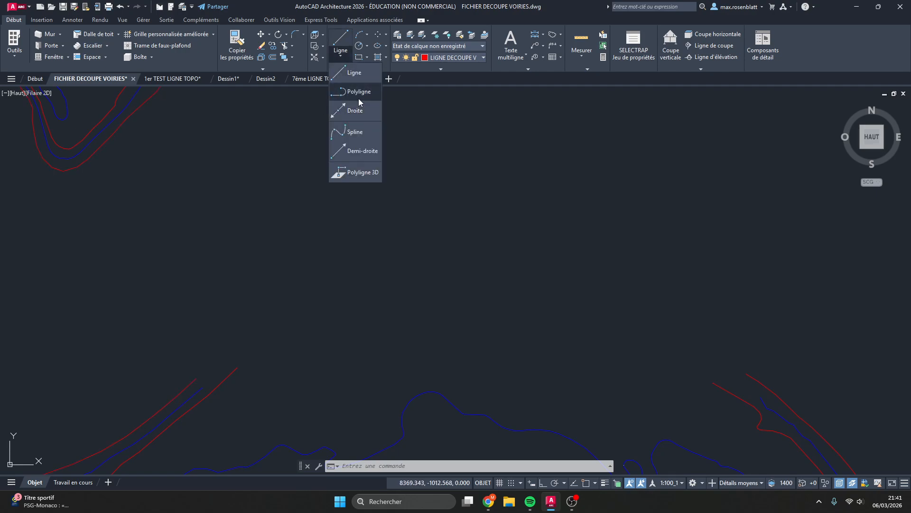
{"action": "left_click", "coordinate": [347, 58]}
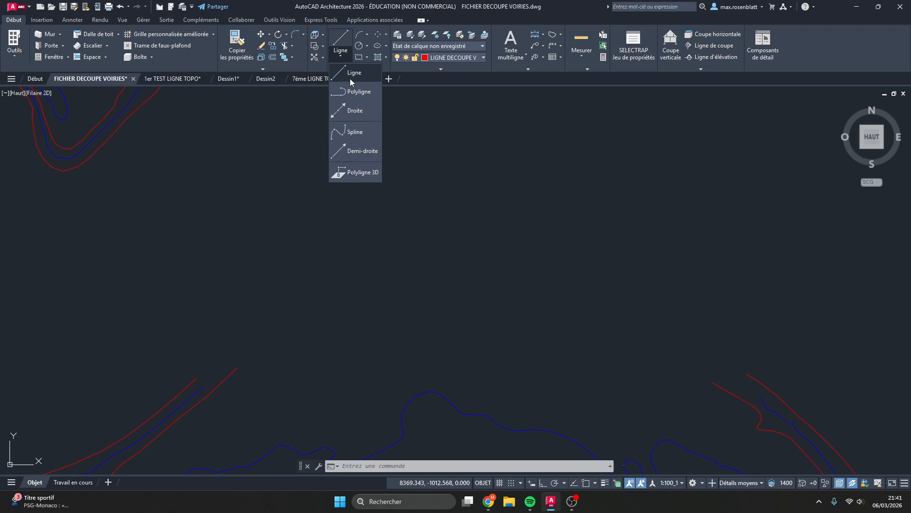
{"action": "left_click", "coordinate": [352, 91]}
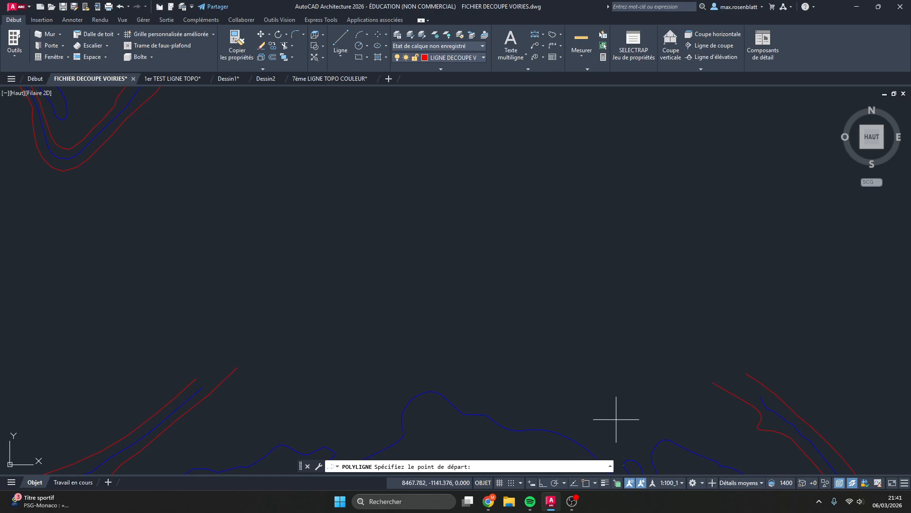
{"action": "left_click", "coordinate": [587, 483]}
{"action": "scroll", "coordinate": [156, 384], "scroll_direction": "up", "scroll_amount": 5}
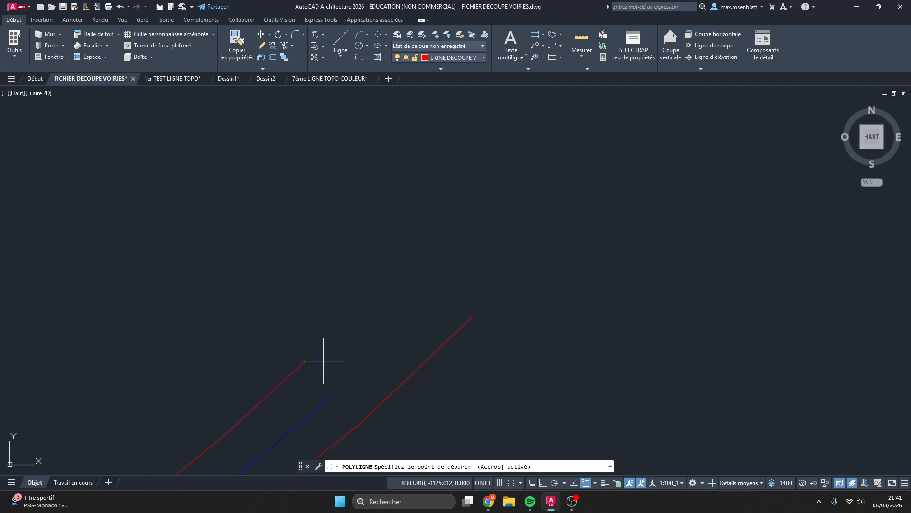
{"action": "scroll", "coordinate": [546, 285], "scroll_direction": "up", "scroll_amount": 4}
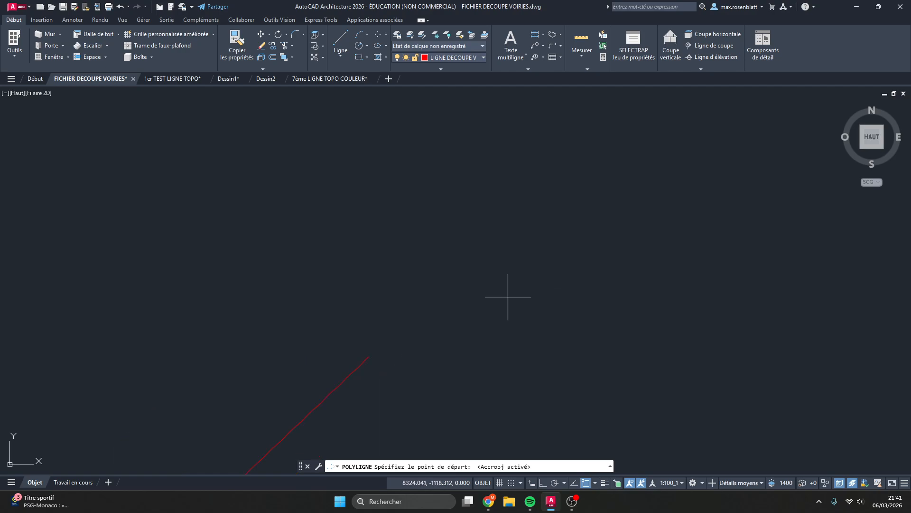
{"action": "left_click", "coordinate": [370, 356]}
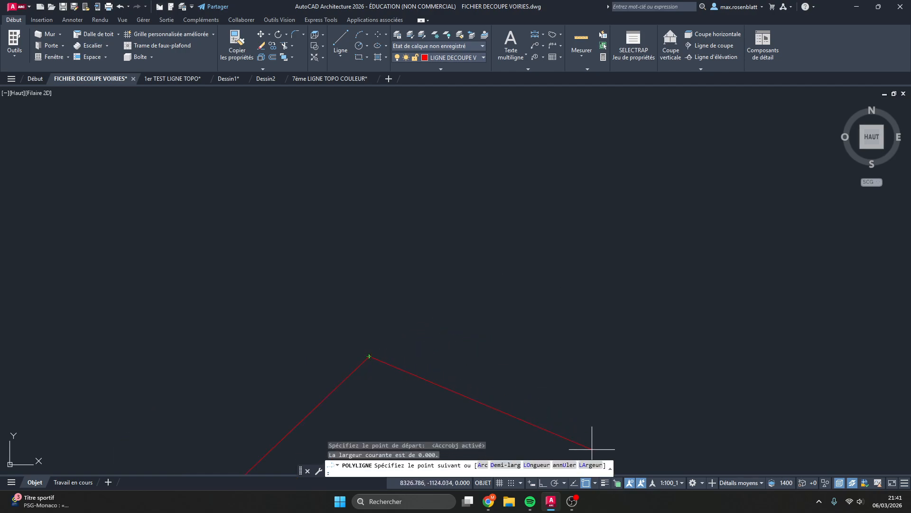
With object snap off, draw the red polyline freehand as a rounded bulge northward and back down towards the southeast gap.
{"action": "left_click", "coordinate": [586, 482]}
{"action": "scroll", "coordinate": [294, 357], "scroll_direction": "down", "scroll_amount": 5}
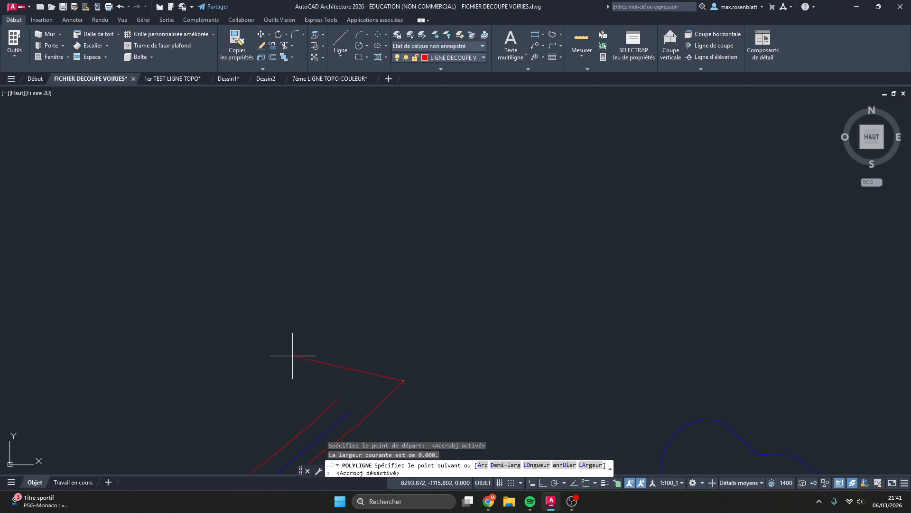
{"action": "scroll", "coordinate": [179, 342], "scroll_direction": "up", "scroll_amount": 5}
{"action": "scroll", "coordinate": [158, 372], "scroll_direction": "down", "scroll_amount": 3}
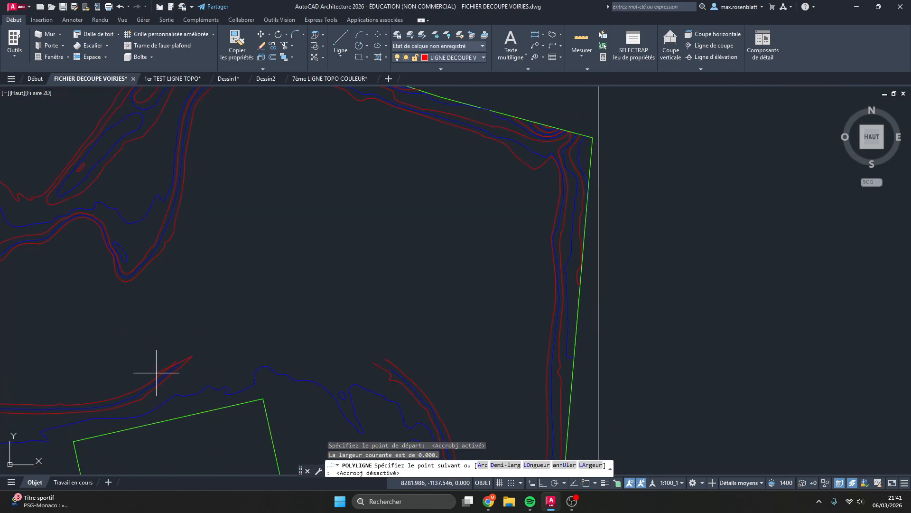
{"action": "left_click", "coordinate": [216, 333]}
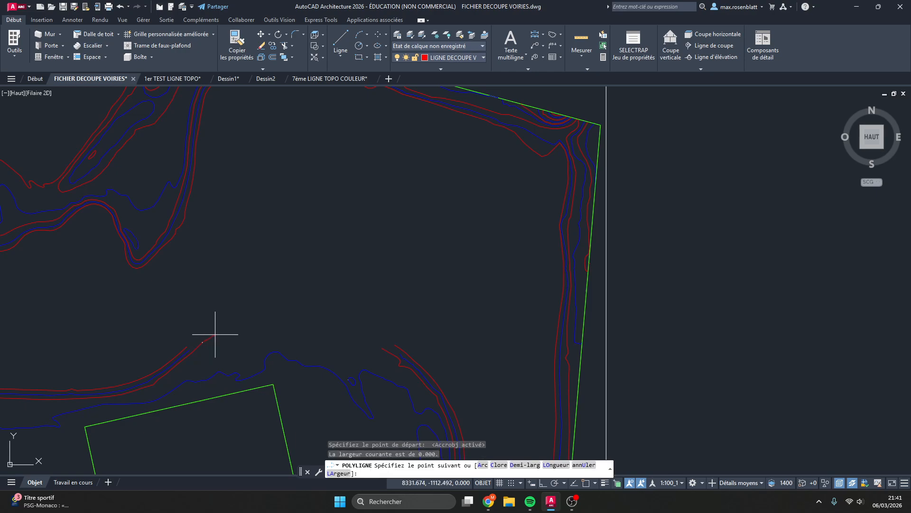
{"action": "left_click", "coordinate": [230, 287]}
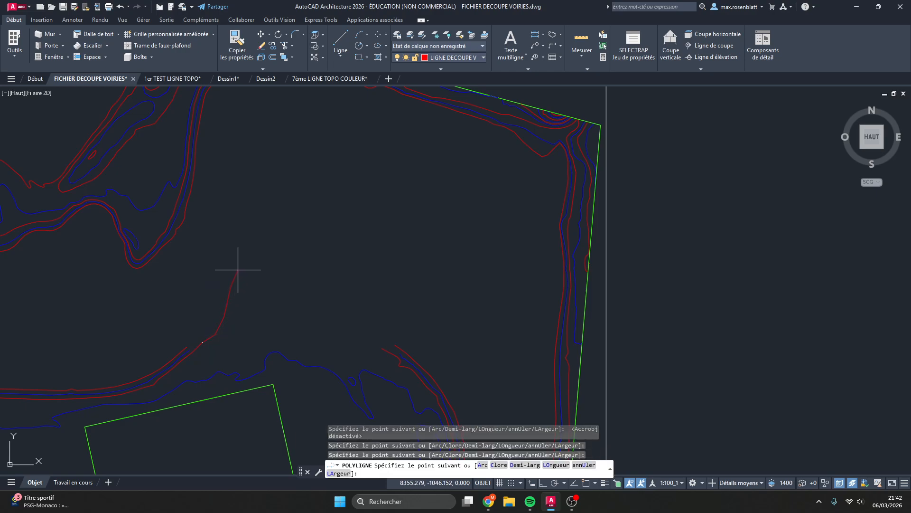
{"action": "left_click", "coordinate": [242, 266]}
{"action": "left_click", "coordinate": [267, 239]}
{"action": "left_click", "coordinate": [294, 232]}
{"action": "left_click", "coordinate": [301, 232]}
{"action": "left_click", "coordinate": [325, 236]}
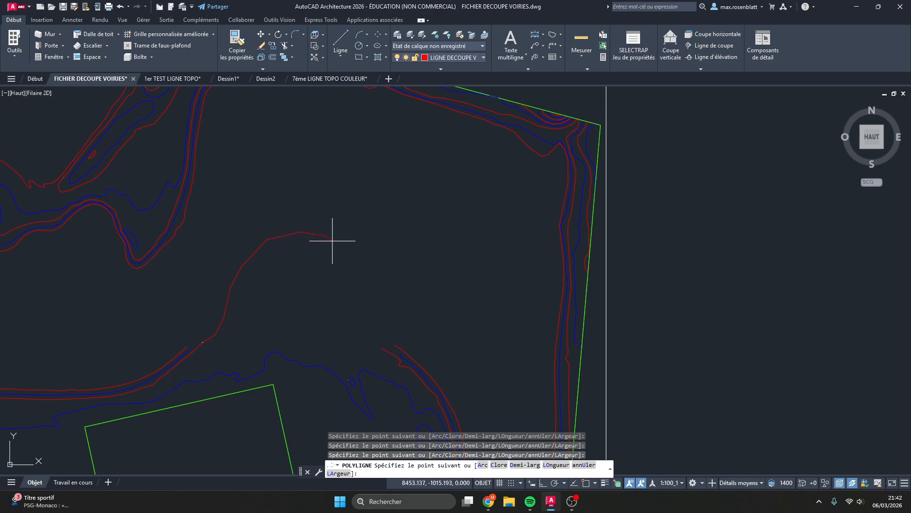
{"action": "left_click", "coordinate": [344, 250]}
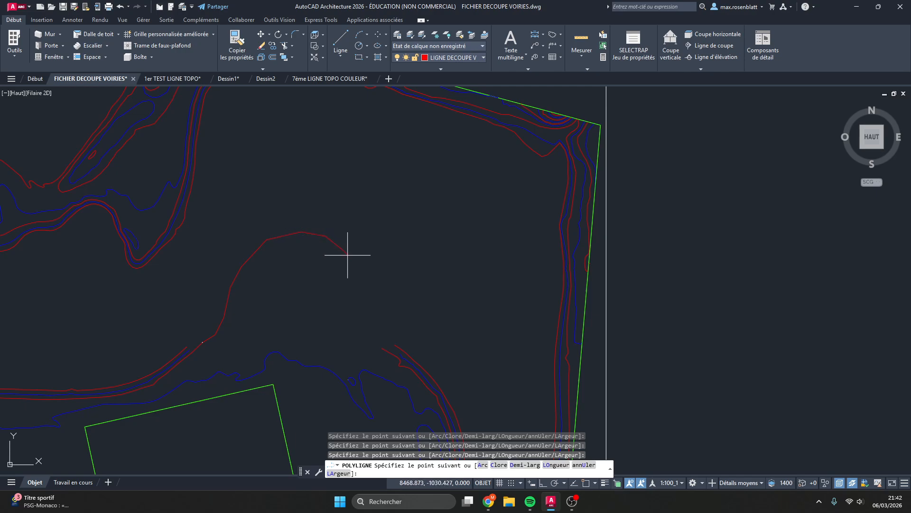
{"action": "left_click", "coordinate": [370, 293]}
Turn object snap back on and finish the red polyline at the inner red contour's cut end southeast of the bend.
{"action": "scroll", "coordinate": [373, 333], "scroll_direction": "up", "scroll_amount": 4}
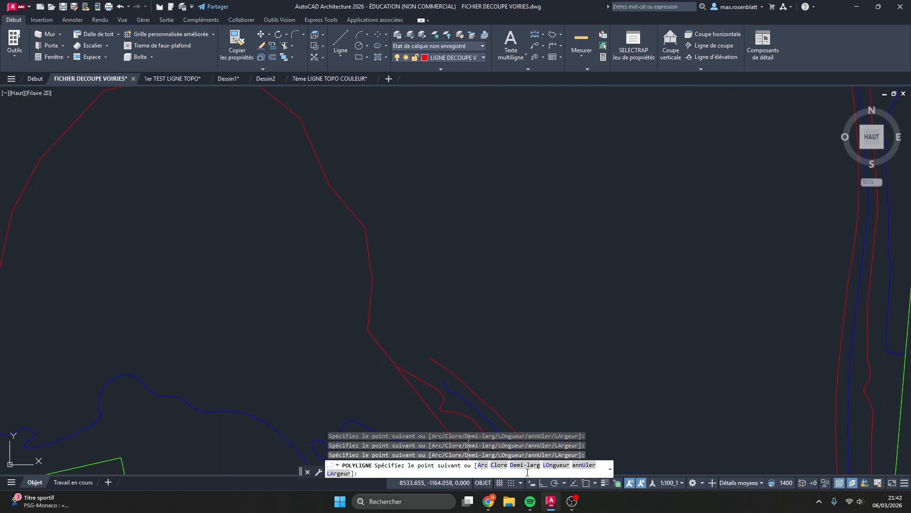
{"action": "left_click", "coordinate": [586, 483]}
{"action": "scroll", "coordinate": [440, 373], "scroll_direction": "up", "scroll_amount": 5}
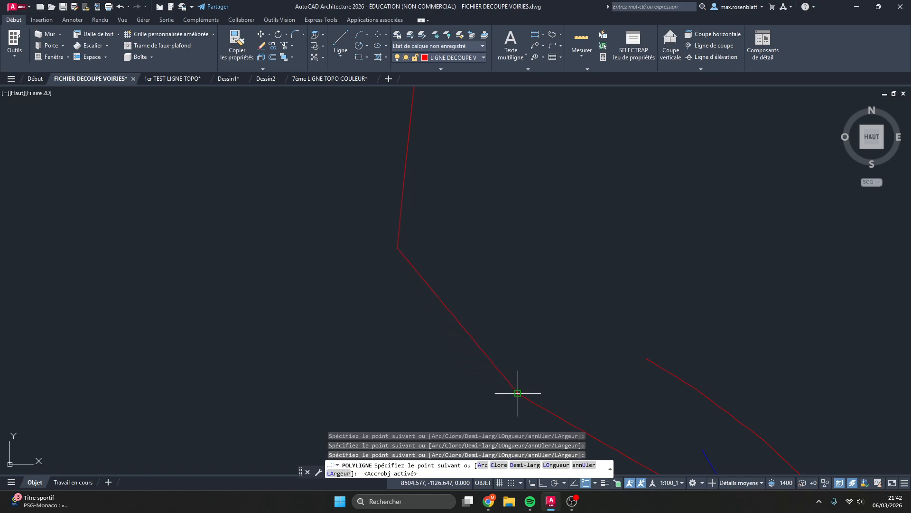
{"action": "key", "text": "Escape"}
{"action": "scroll", "coordinate": [584, 299], "scroll_direction": "down", "scroll_amount": 5}
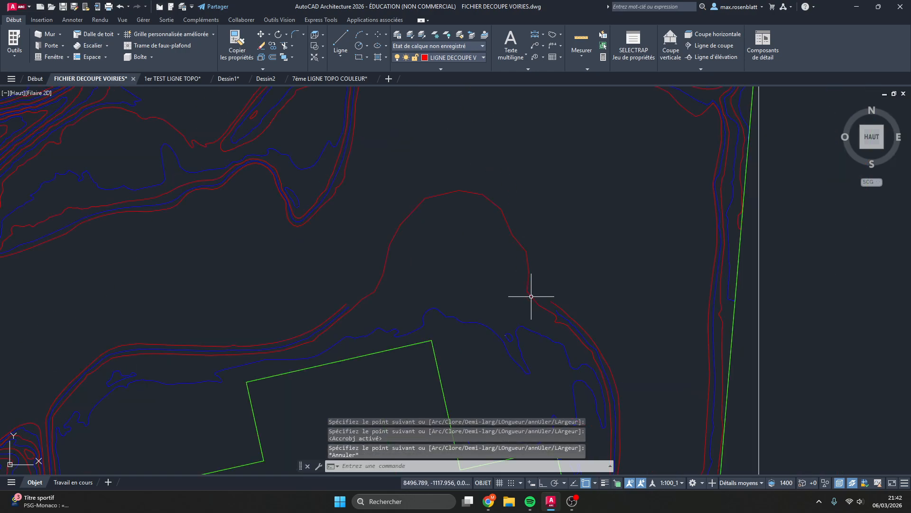
Make LIGNES 2eme PLAQUE the current layer for redrawing the blue contour.
{"action": "left_click", "coordinate": [339, 43]}
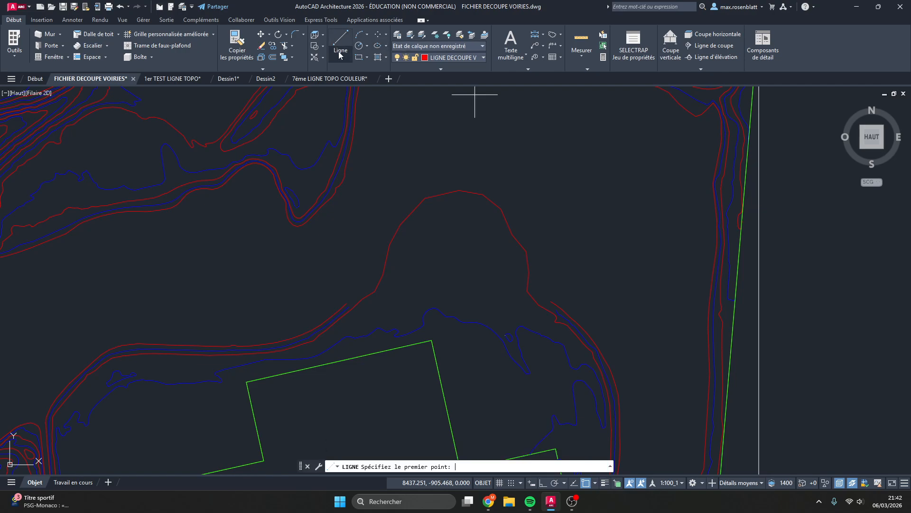
{"action": "scroll", "coordinate": [346, 304], "scroll_direction": "up", "scroll_amount": 2}
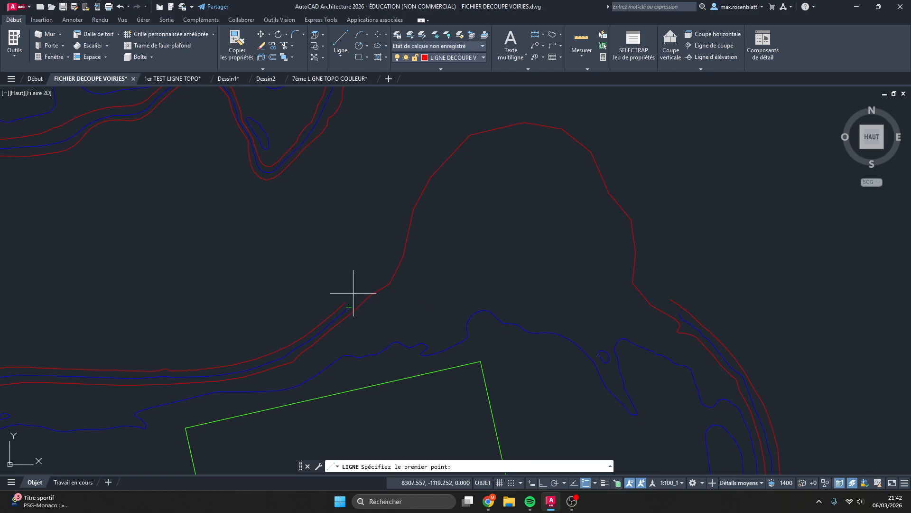
{"action": "left_click", "coordinate": [449, 58]}
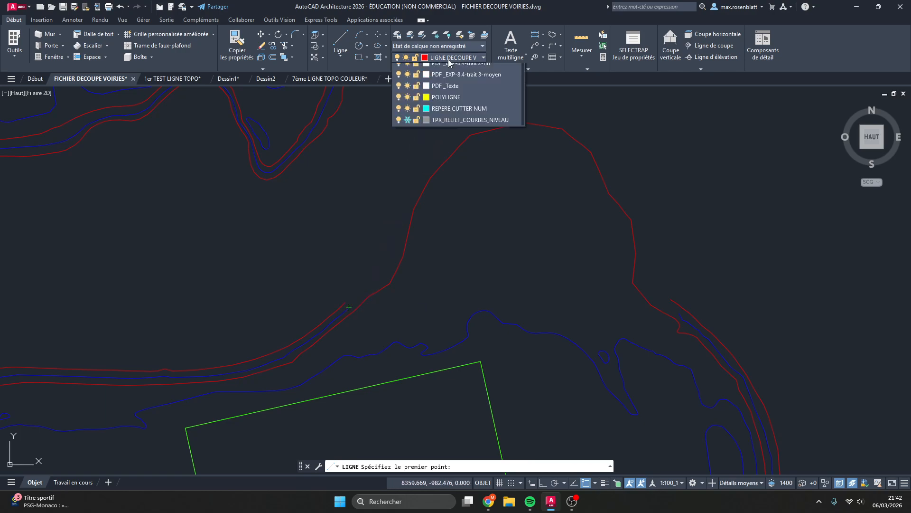
{"action": "left_click", "coordinate": [445, 61]}
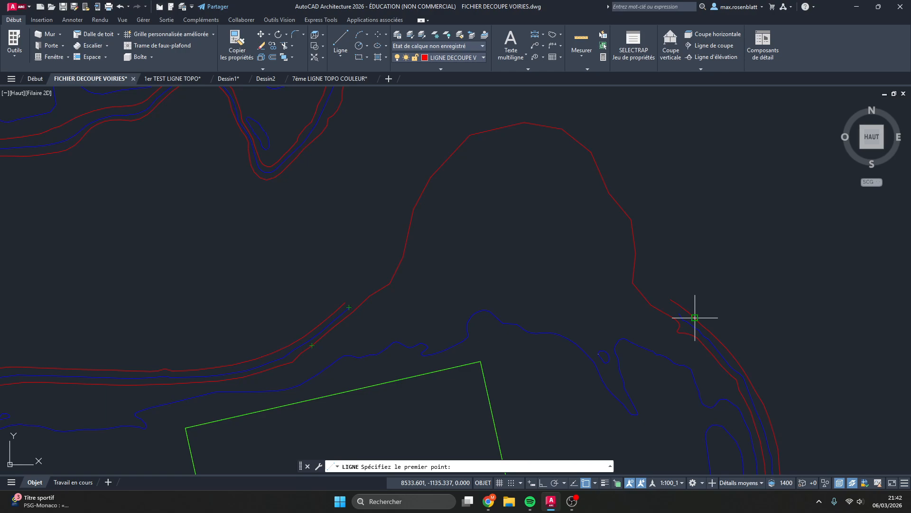
{"action": "left_click", "coordinate": [480, 56]}
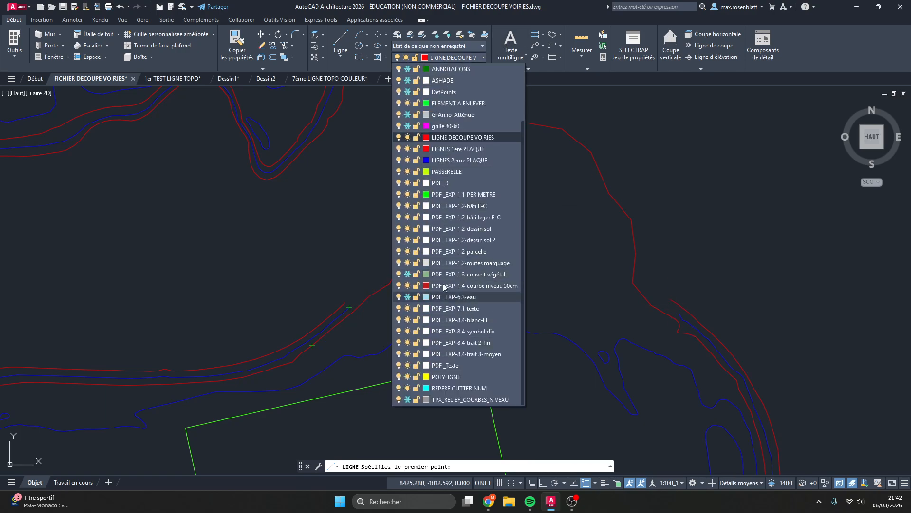
{"action": "left_click", "coordinate": [448, 162]}
Filter the drawing's layers to the Groupe calque max group in the layer properties manager.
{"action": "left_click", "coordinate": [451, 59]}
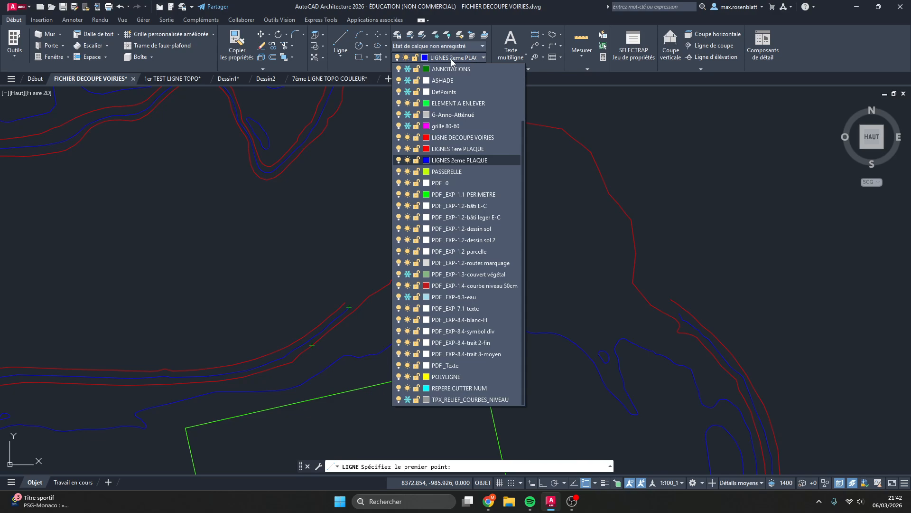
{"action": "left_click", "coordinate": [451, 58]}
{"action": "left_click", "coordinate": [451, 59]}
{"action": "left_click", "coordinate": [436, 57]}
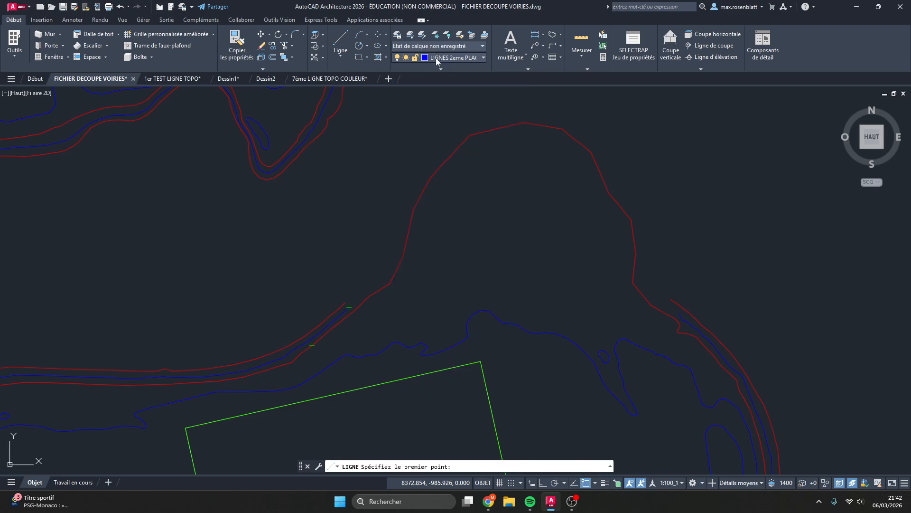
{"action": "left_click", "coordinate": [397, 36]}
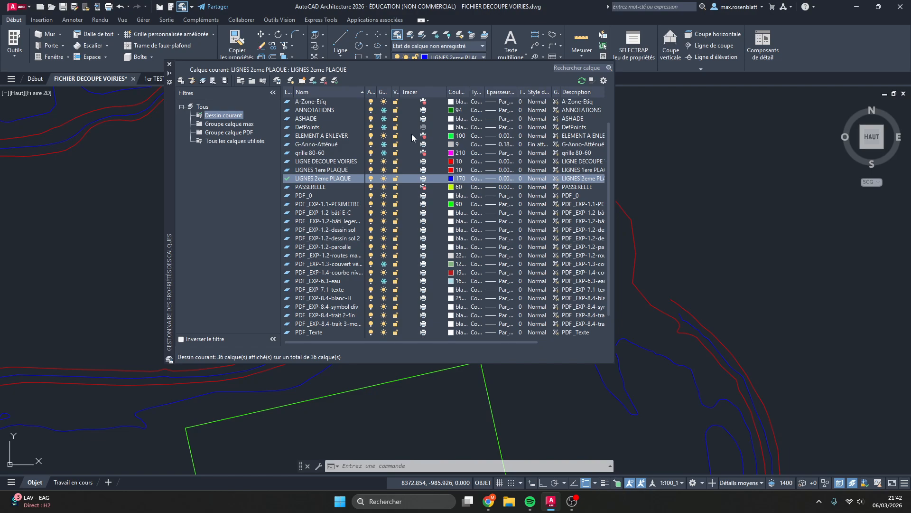
{"action": "left_click", "coordinate": [209, 125]}
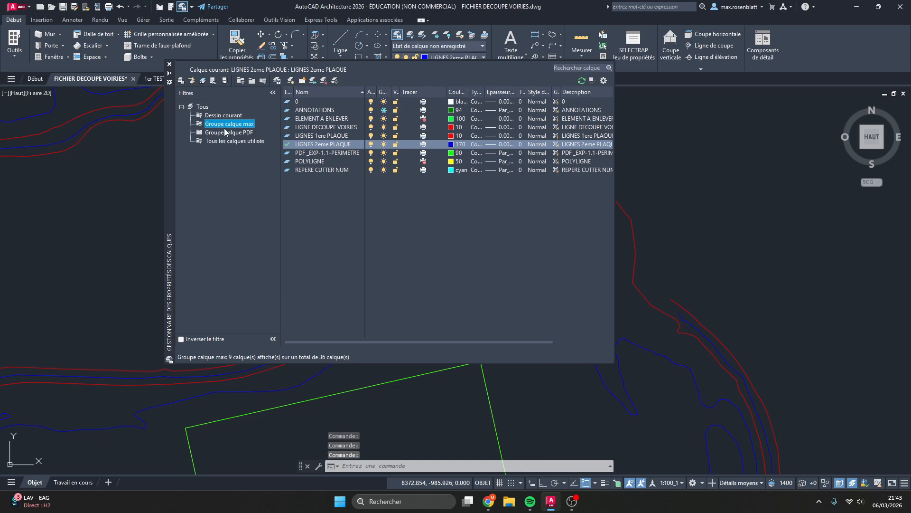
{"action": "left_click", "coordinate": [475, 206]}
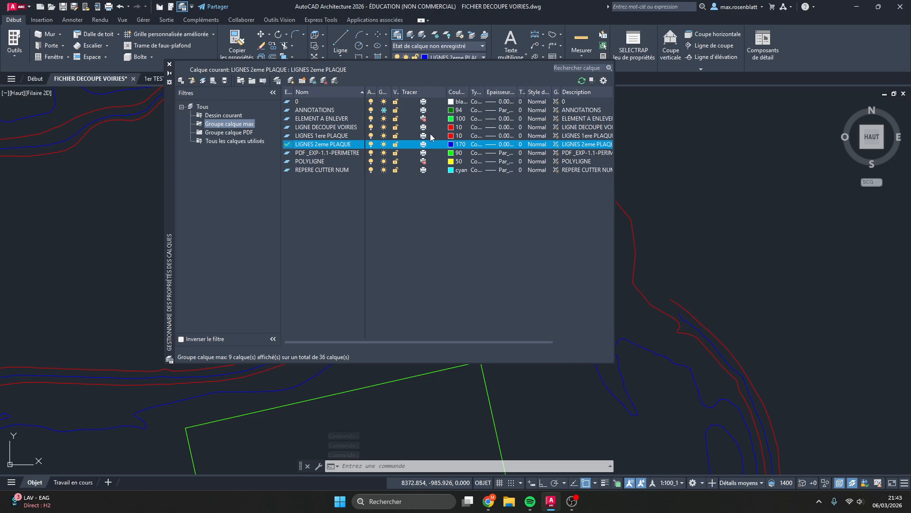
{"action": "left_click", "coordinate": [170, 64]}
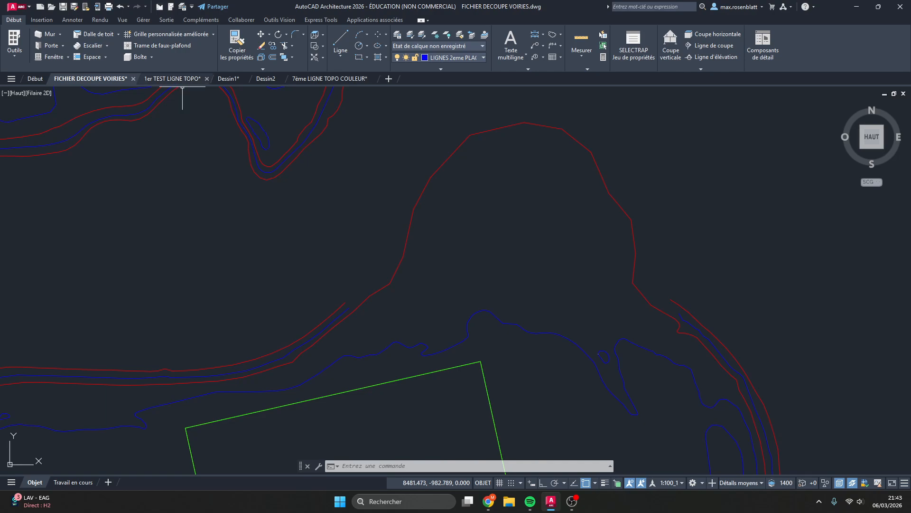
Review the layer choices offered under the Groupe calque max filter, keeping LIGNES 2eme PLAQUE current.
{"action": "left_click", "coordinate": [464, 57]}
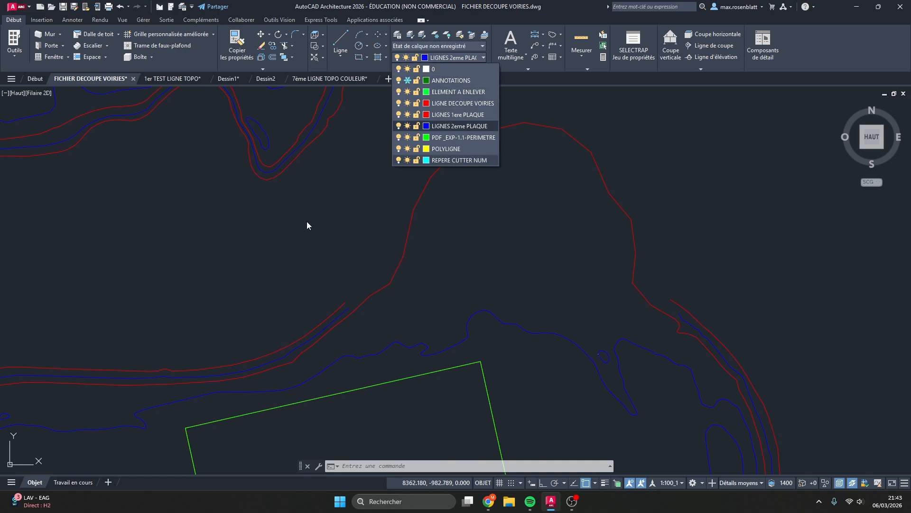
{"action": "scroll", "coordinate": [247, 220], "scroll_direction": "down", "scroll_amount": 4}
{"action": "scroll", "coordinate": [246, 211], "scroll_direction": "up", "scroll_amount": 3}
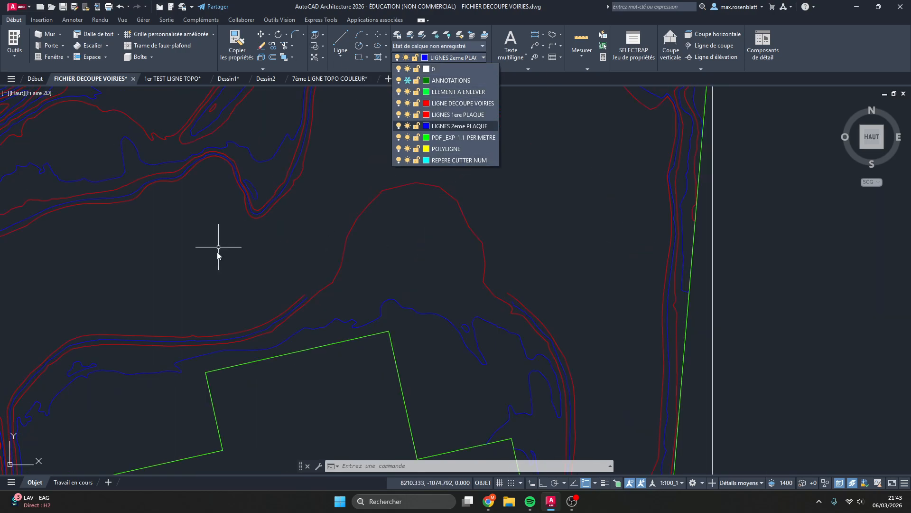
{"action": "left_click", "coordinate": [391, 241]}
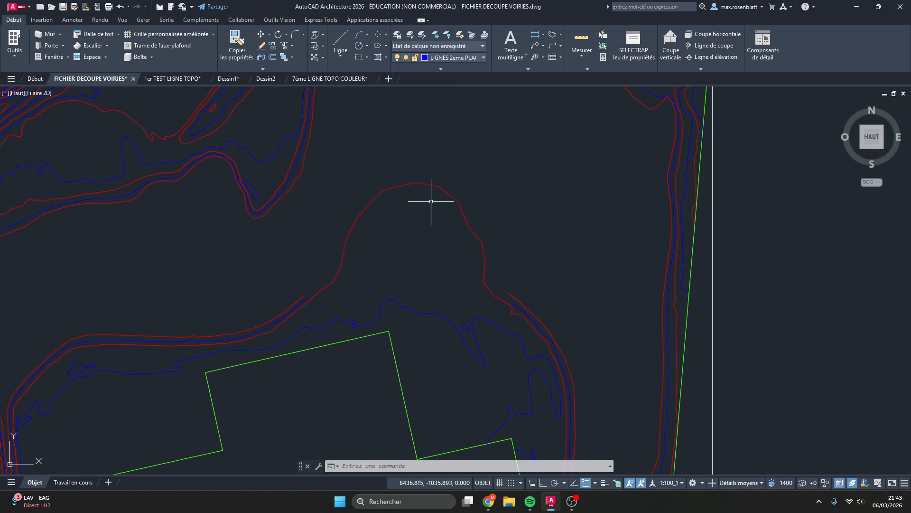
{"action": "left_click", "coordinate": [432, 58]}
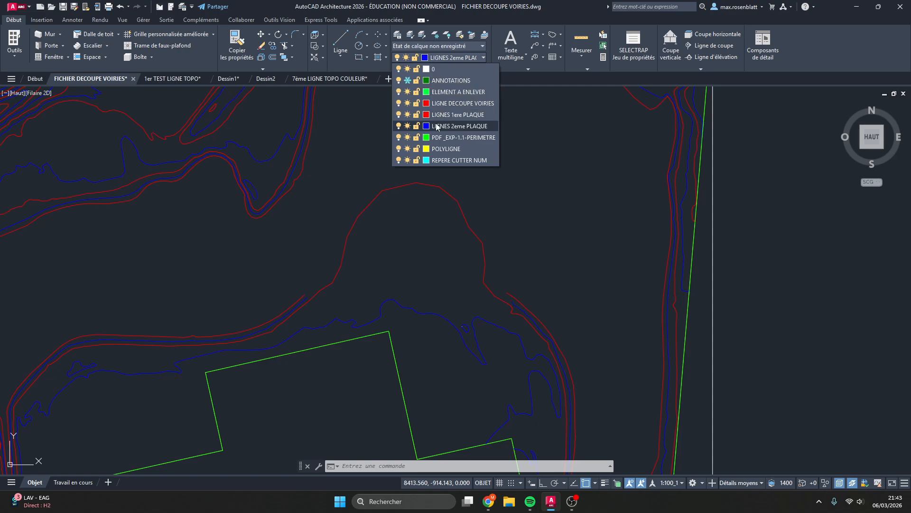
{"action": "left_click", "coordinate": [446, 56]}
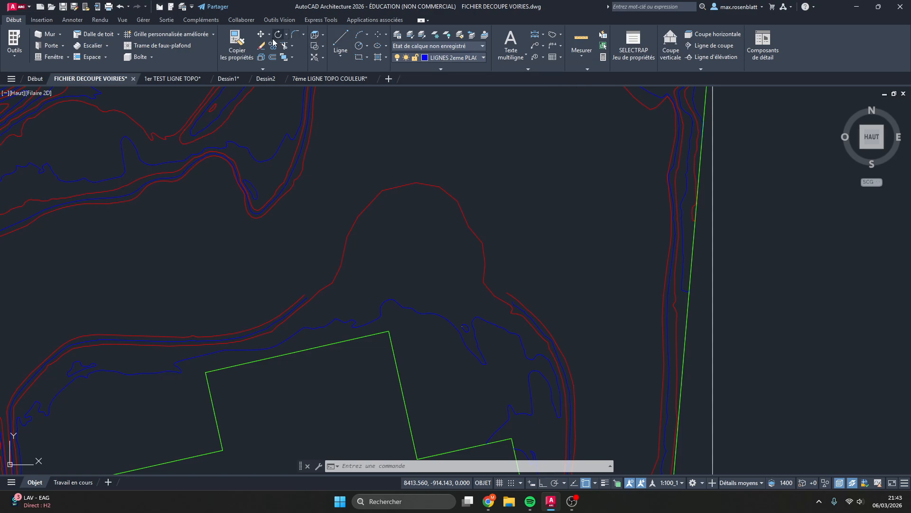
Start a blue polyline at the blue contour's southwest cut end and trace it up just outside the red bulge's west flank.
{"action": "left_click", "coordinate": [346, 57]}
{"action": "left_click", "coordinate": [348, 93]}
{"action": "scroll", "coordinate": [311, 303], "scroll_direction": "up", "scroll_amount": 5}
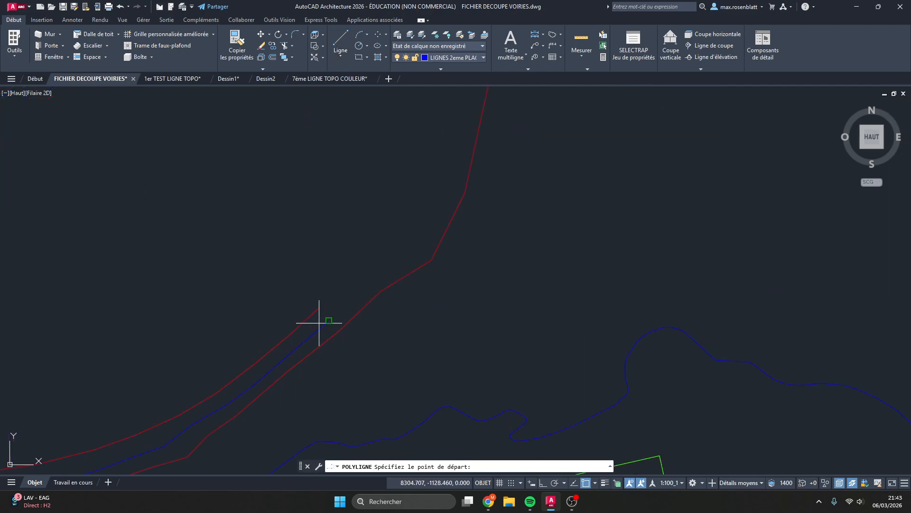
{"action": "left_click", "coordinate": [329, 320]}
{"action": "left_click", "coordinate": [364, 278]}
{"action": "left_click", "coordinate": [409, 243]}
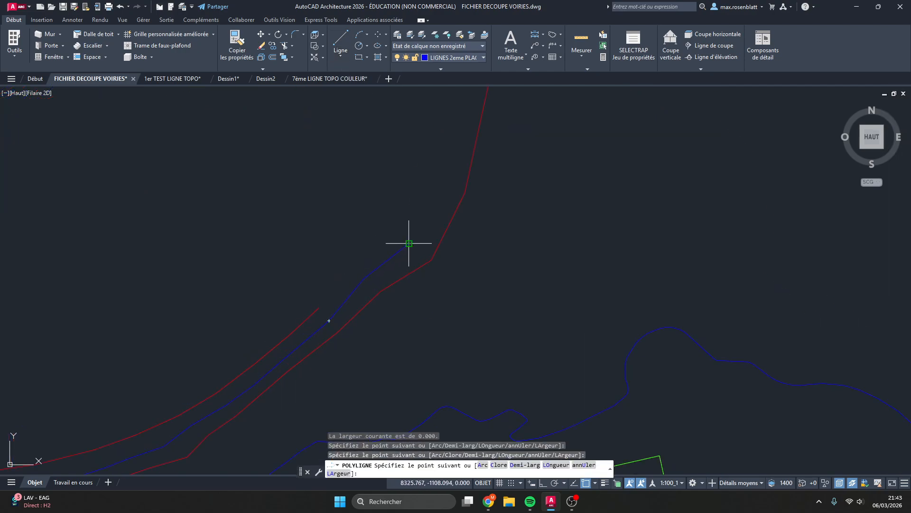
{"action": "middle_click_drag", "start_coordinate": [421, 214], "coordinate": [327, 343]}
{"action": "left_click", "coordinate": [336, 282]}
{"action": "left_click", "coordinate": [383, 137]}
Continue the blue polyline just outside the red bulge, up its west flank and over the crown to the northeast shoulder.
{"action": "scroll", "coordinate": [411, 142], "scroll_direction": "down", "scroll_amount": 7}
{"action": "middle_click_drag", "start_coordinate": [367, 212], "coordinate": [286, 378]}
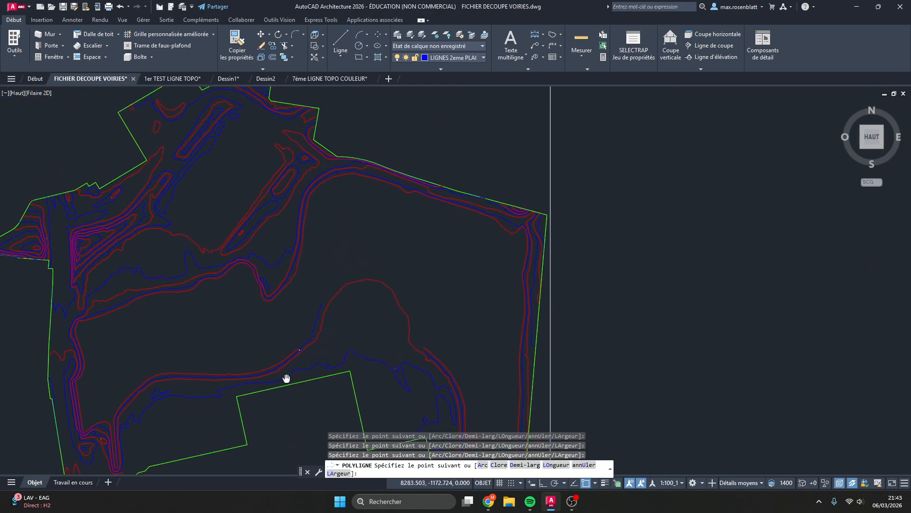
{"action": "scroll", "coordinate": [325, 339], "scroll_direction": "up", "scroll_amount": 5}
{"action": "left_click", "coordinate": [377, 156]}
{"action": "middle_click_drag", "start_coordinate": [378, 164], "coordinate": [244, 341]}
{"action": "left_click", "coordinate": [320, 263]}
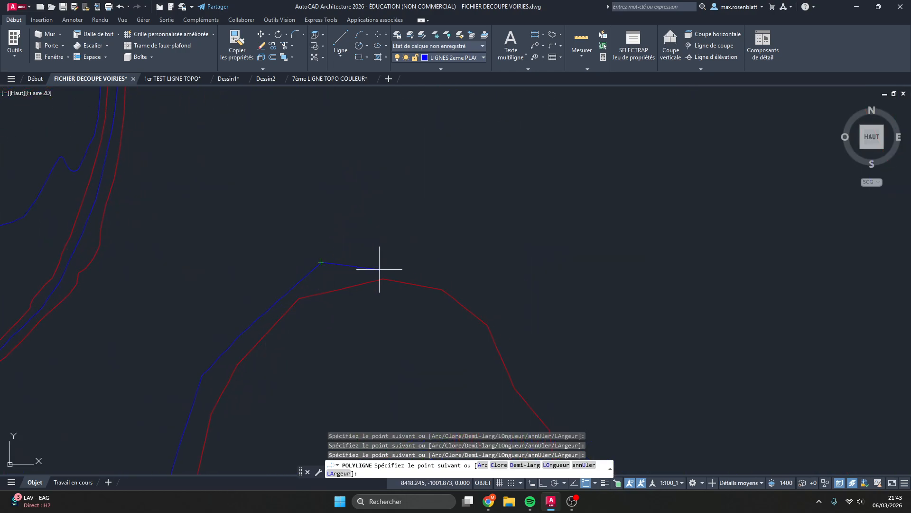
{"action": "left_click", "coordinate": [389, 264]}
{"action": "left_click", "coordinate": [475, 280]}
{"action": "left_click", "coordinate": [533, 324]}
{"action": "middle_click_drag", "start_coordinate": [568, 349], "coordinate": [399, 210]}
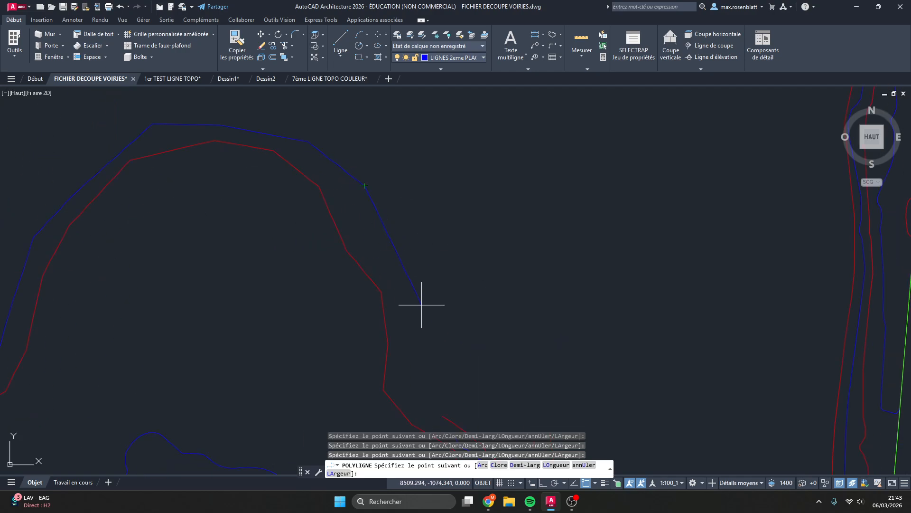
Trace the blue polyline down the red bulge's east flank and finish it on the blue contour's southeast cut end.
{"action": "left_click", "coordinate": [406, 308]}
{"action": "left_click", "coordinate": [412, 381]}
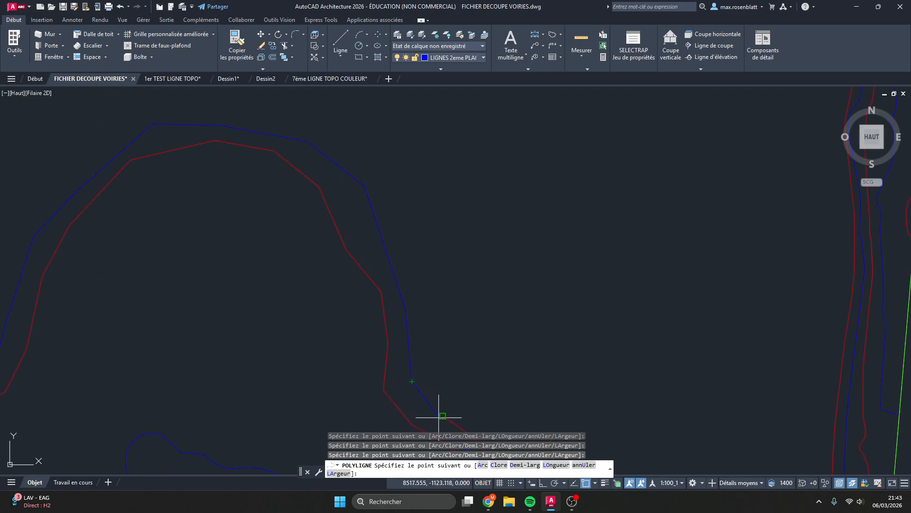
{"action": "scroll", "coordinate": [437, 396], "scroll_direction": "up", "scroll_amount": 6}
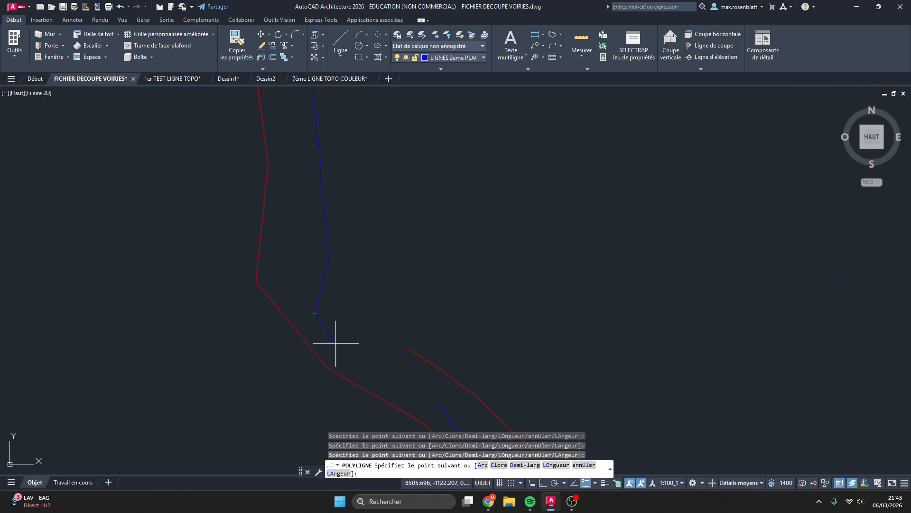
{"action": "left_click", "coordinate": [376, 374]}
{"action": "left_click", "coordinate": [439, 402]}
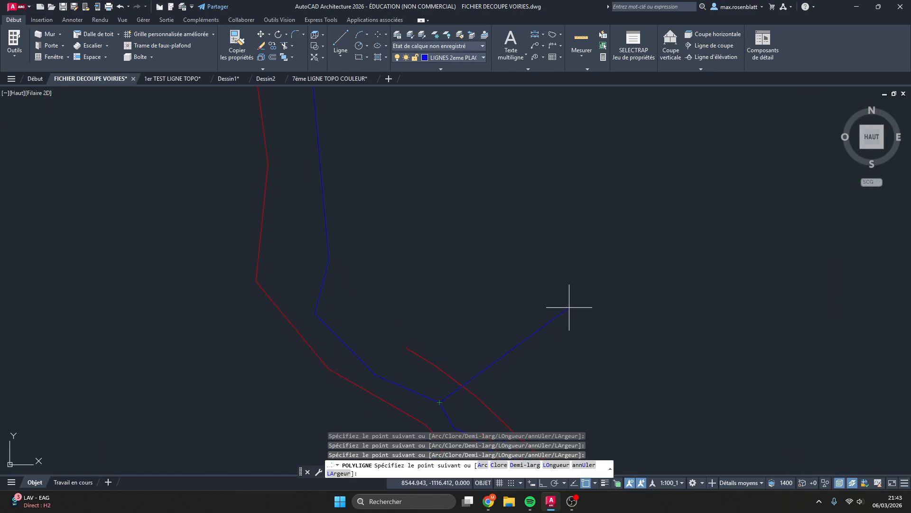
{"action": "key", "text": "Escape"}
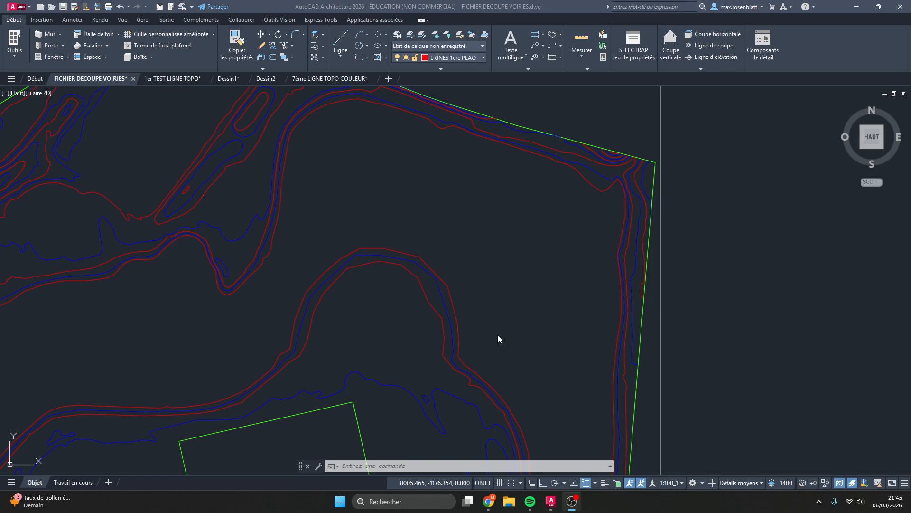
{"action": "scroll", "coordinate": [517, 246], "scroll_direction": "down", "scroll_amount": 2}
{"action": "scroll", "coordinate": [196, 298], "scroll_direction": "down", "scroll_amount": 4}
{"action": "scroll", "coordinate": [230, 296], "scroll_direction": "up", "scroll_amount": 4}
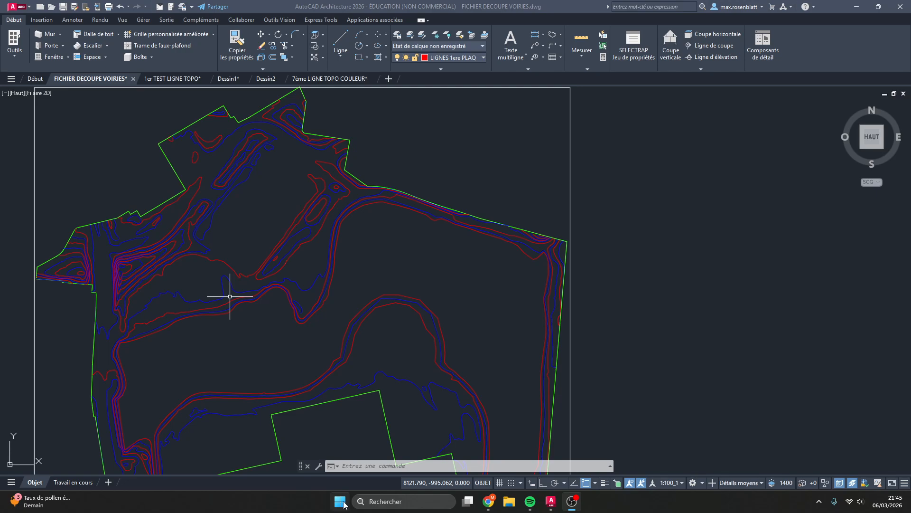
{"action": "left_click", "coordinate": [397, 466]}
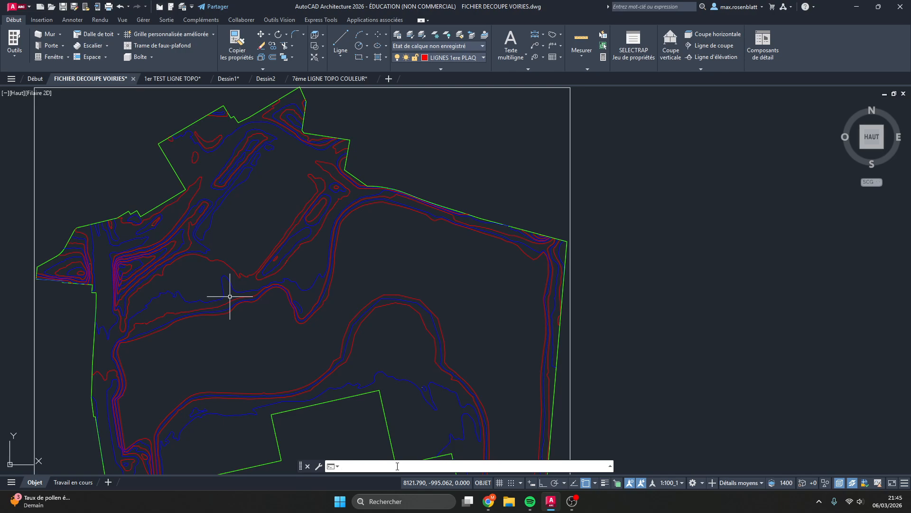
{"action": "type", "text": "PED"}
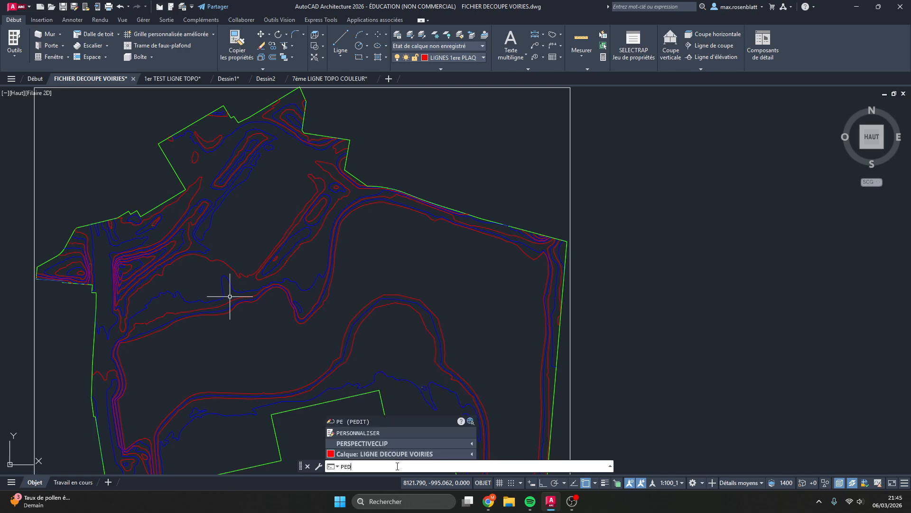
{"action": "type", "text": "IT"}
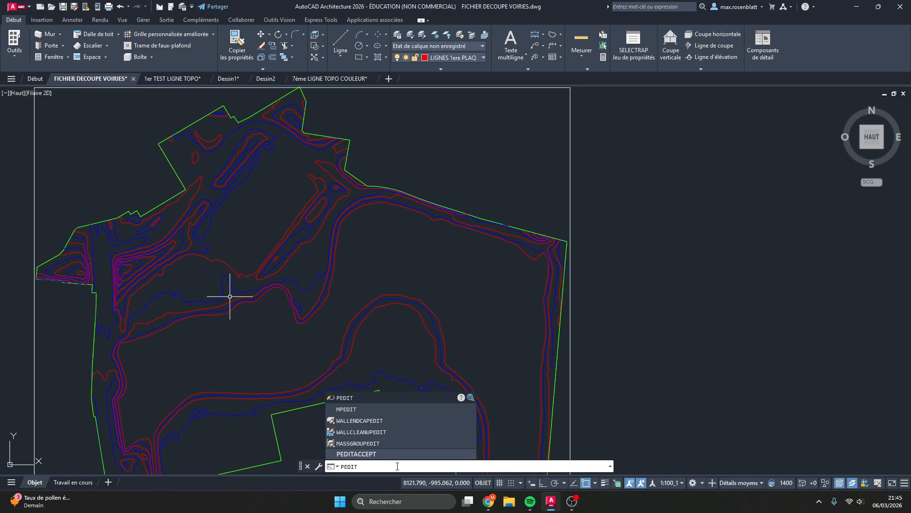
{"action": "key", "text": "Caps_Lock"}
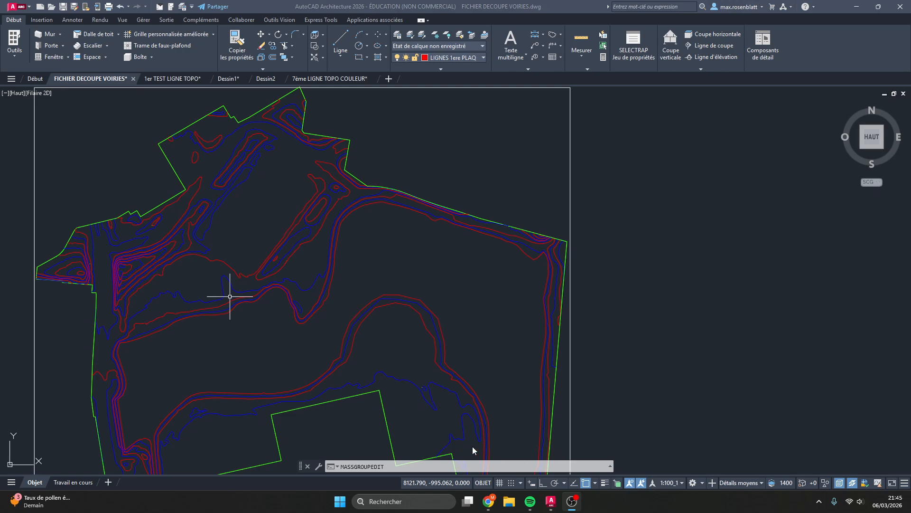
{"action": "left_click", "coordinate": [402, 469]}
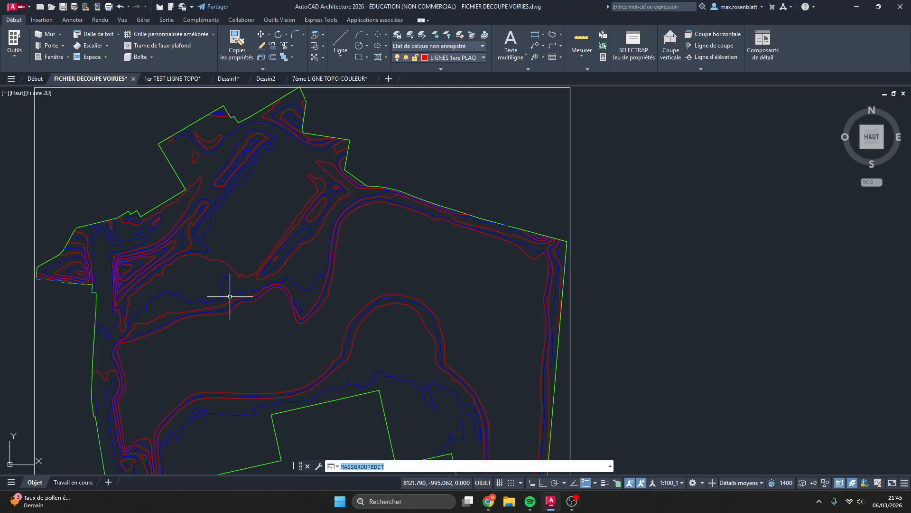
{"action": "key", "text": "Return"}
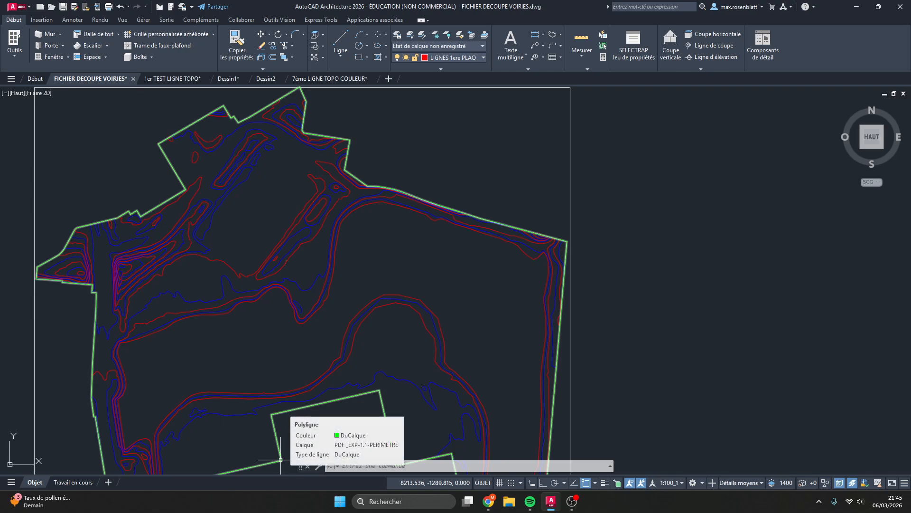
Run PEDIT with the Multiple option and select the whole framed site plan, including all red and blue contours.
{"action": "type", "text": "Pedi"}
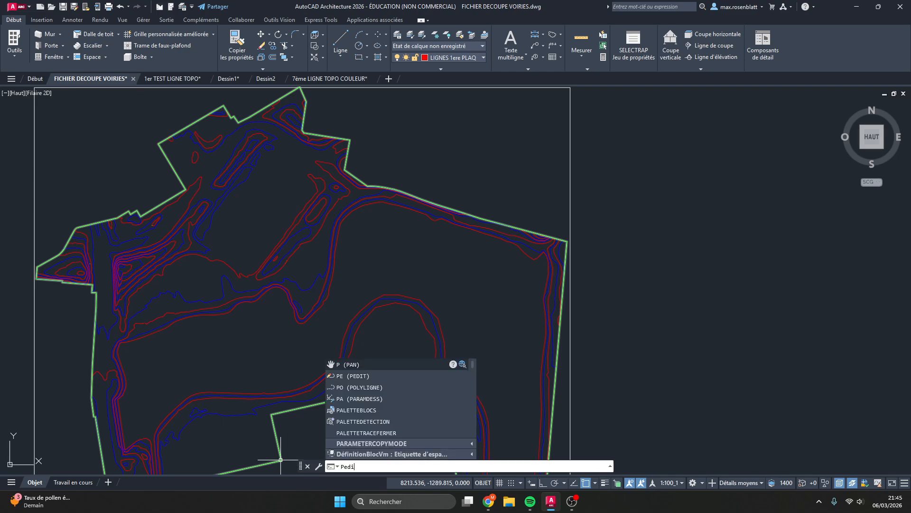
{"action": "type", "text": "t"}
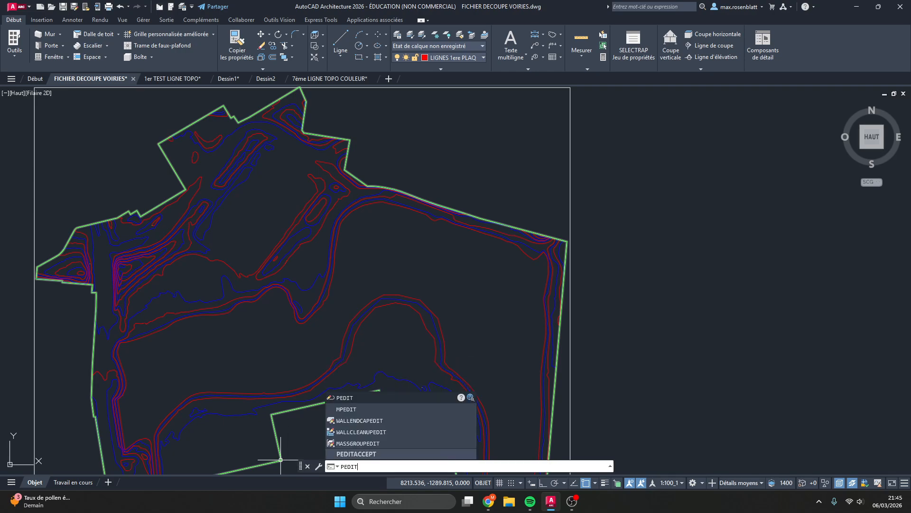
{"action": "left_click", "coordinate": [332, 397]}
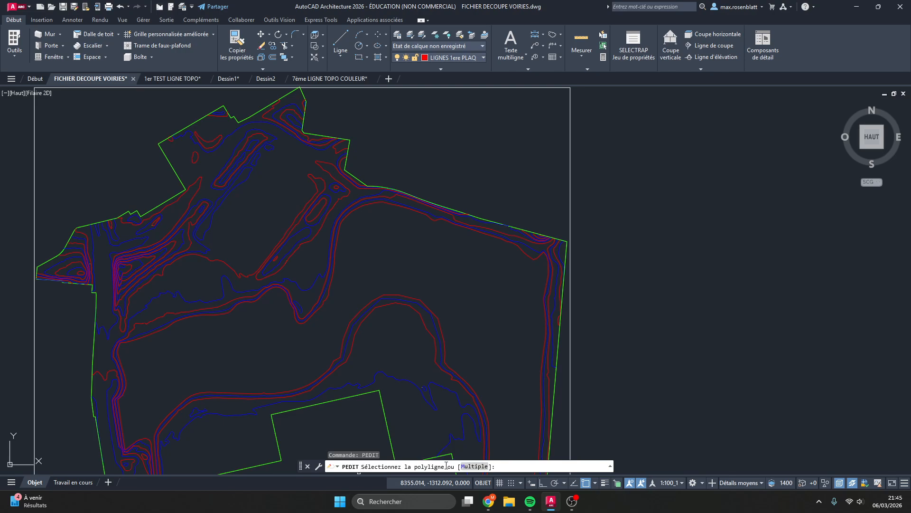
{"action": "left_click", "coordinate": [470, 467]}
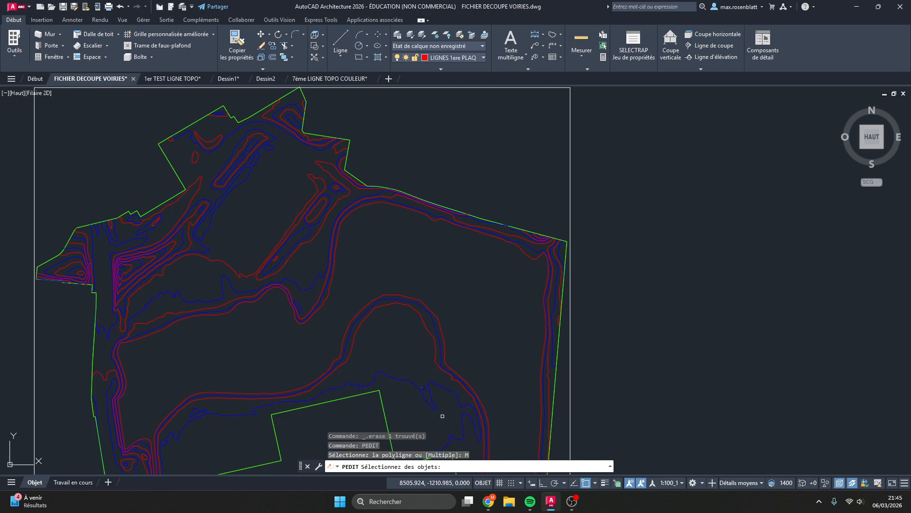
{"action": "scroll", "coordinate": [443, 416], "scroll_direction": "down", "scroll_amount": 5}
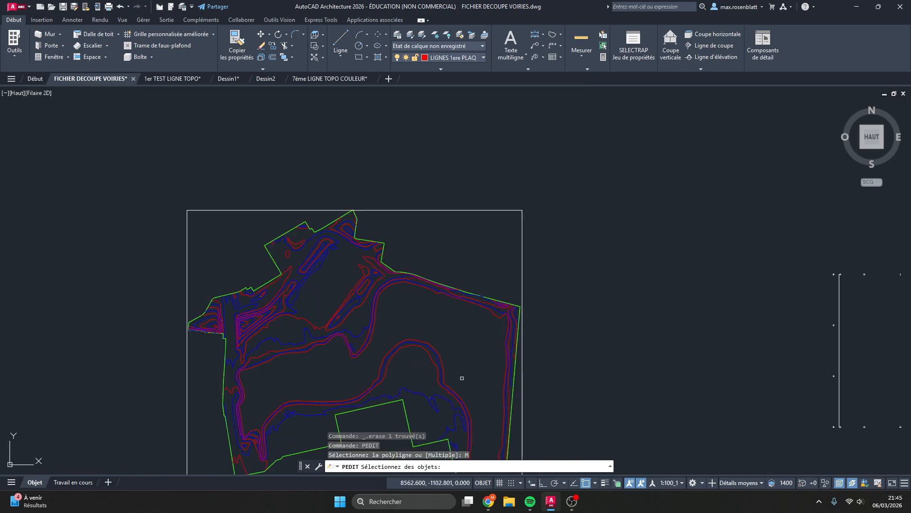
{"action": "left_click", "coordinate": [245, 208]}
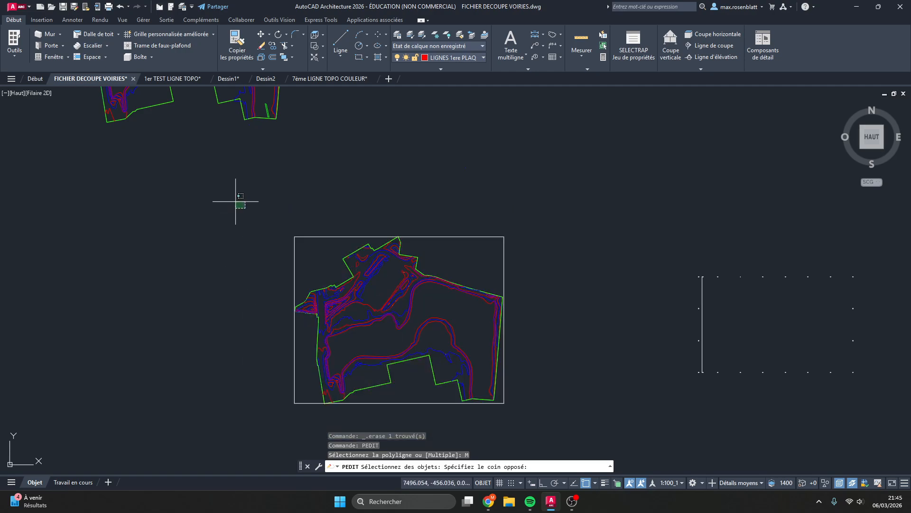
{"action": "left_click", "coordinate": [550, 411]}
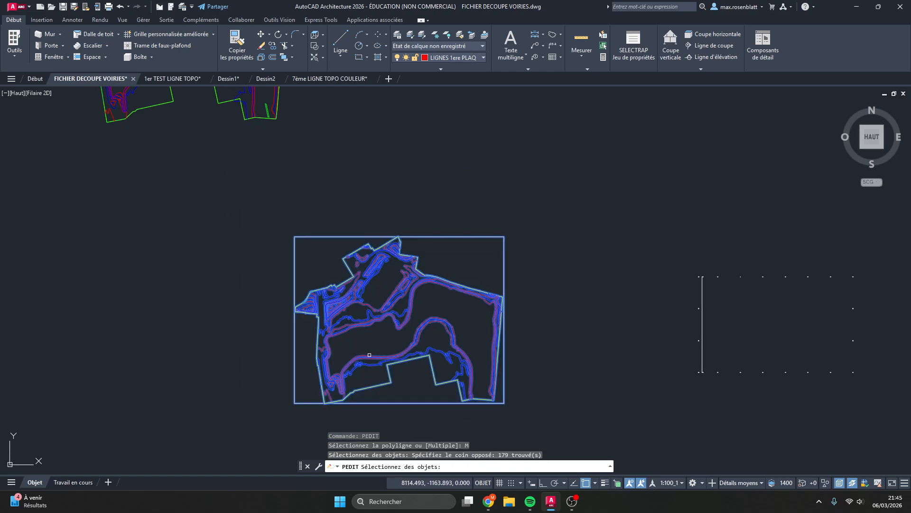
{"action": "scroll", "coordinate": [369, 355], "scroll_direction": "up", "scroll_amount": 4}
{"action": "scroll", "coordinate": [339, 305], "scroll_direction": "down", "scroll_amount": 2}
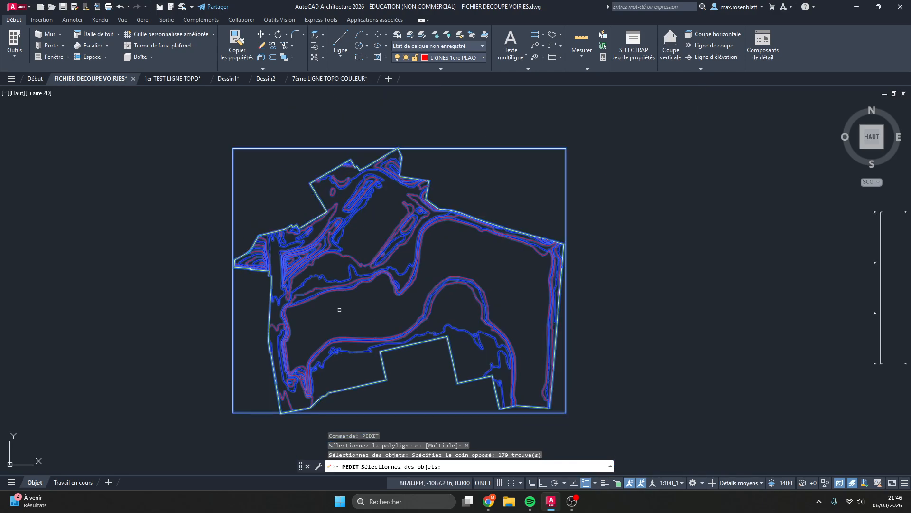
{"action": "key", "text": "Return"}
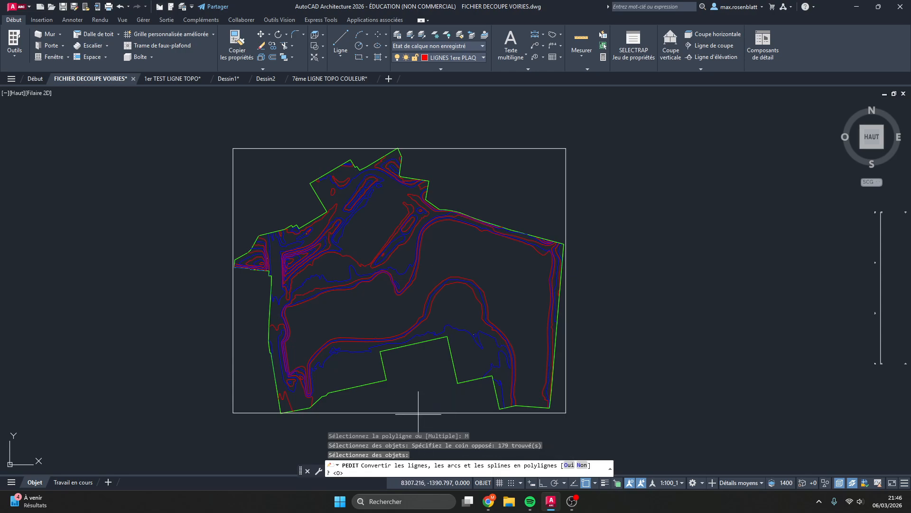
Convert the selected lines, arcs and splines to polylines and join them with a fuzz distance of 0.000.
{"action": "left_click", "coordinate": [569, 466]}
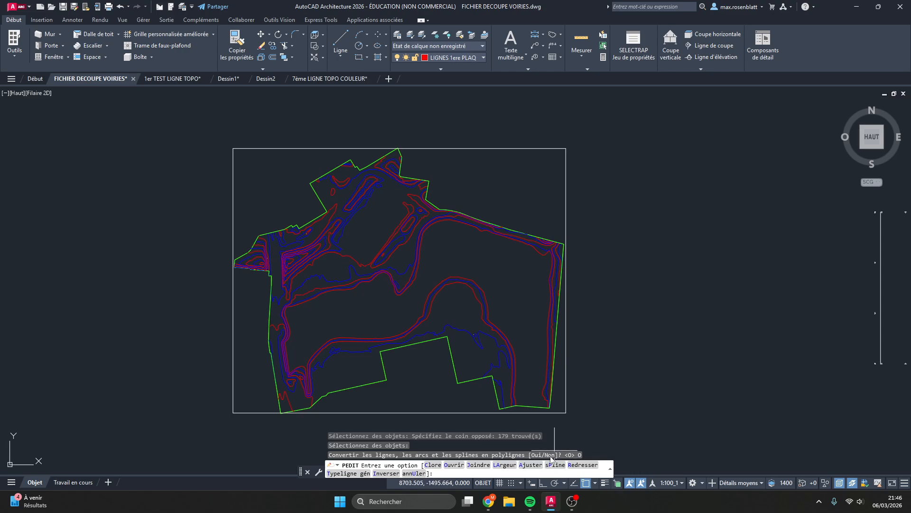
{"action": "left_click", "coordinate": [479, 468]}
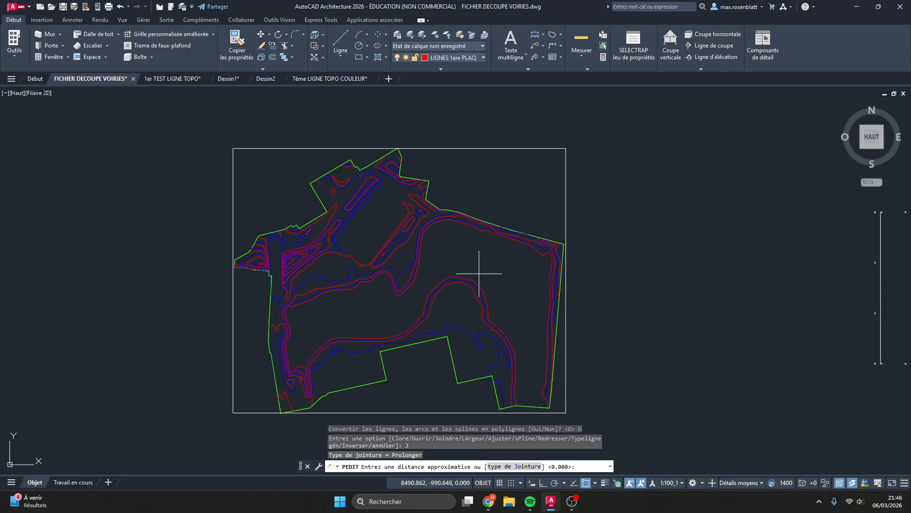
{"action": "scroll", "coordinate": [409, 306], "scroll_direction": "up", "scroll_amount": 8}
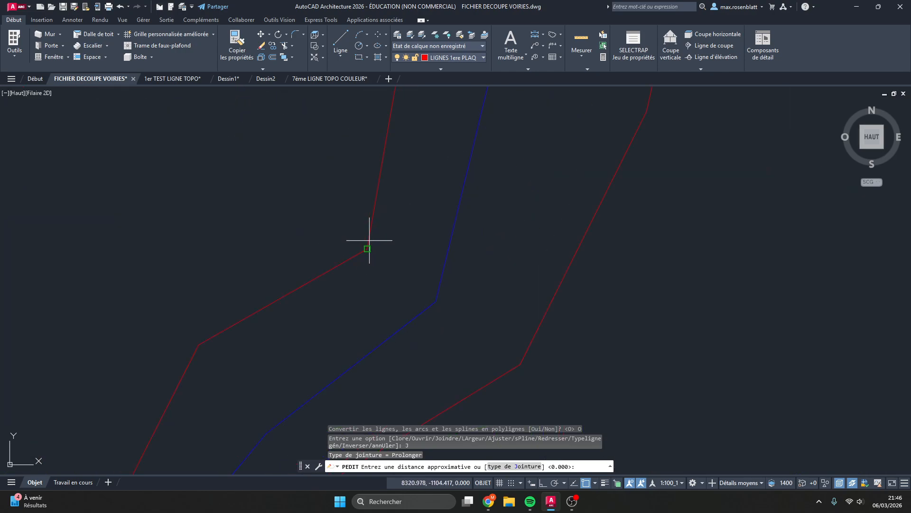
{"action": "scroll", "coordinate": [370, 240], "scroll_direction": "up", "scroll_amount": 2}
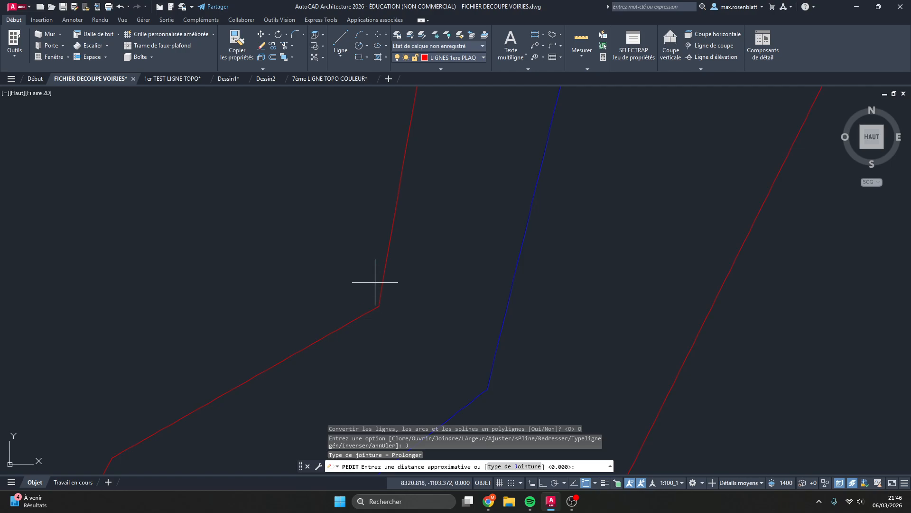
{"action": "scroll", "coordinate": [375, 281], "scroll_direction": "down", "scroll_amount": 5}
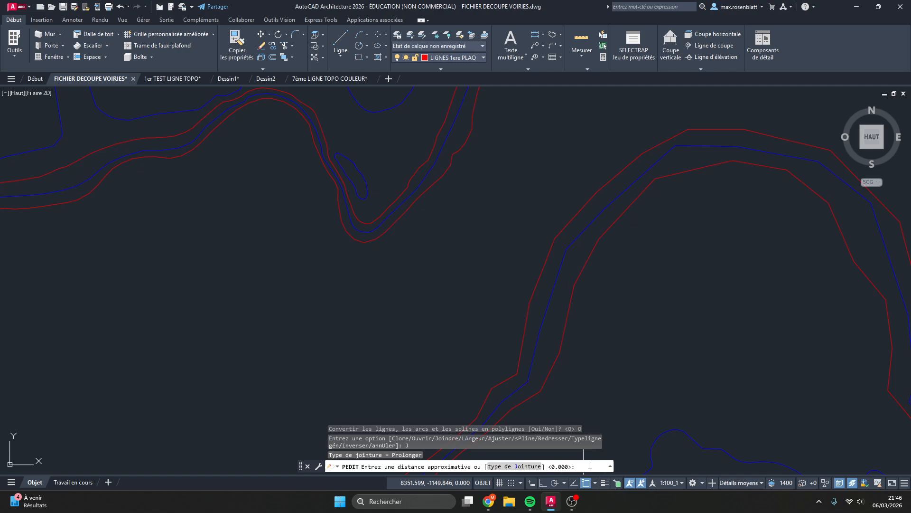
{"action": "scroll", "coordinate": [254, 338], "scroll_direction": "down", "scroll_amount": 2}
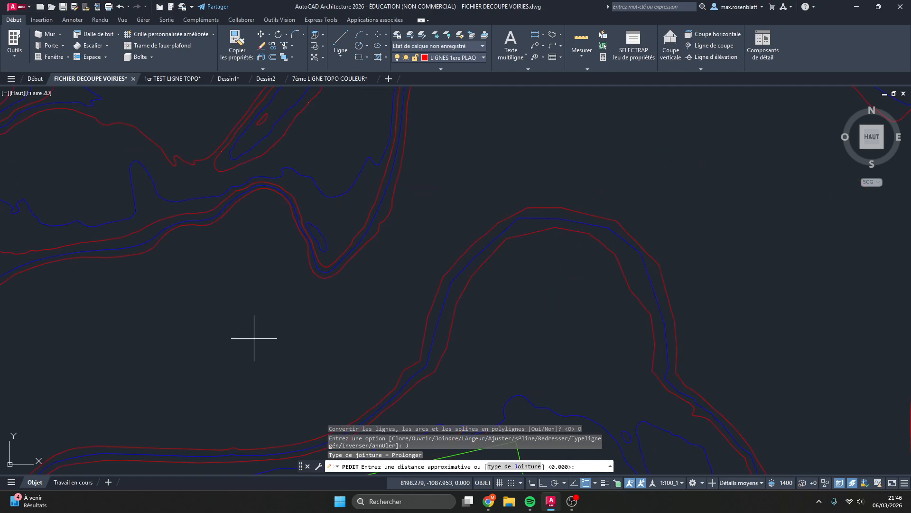
{"action": "key", "text": "Return"}
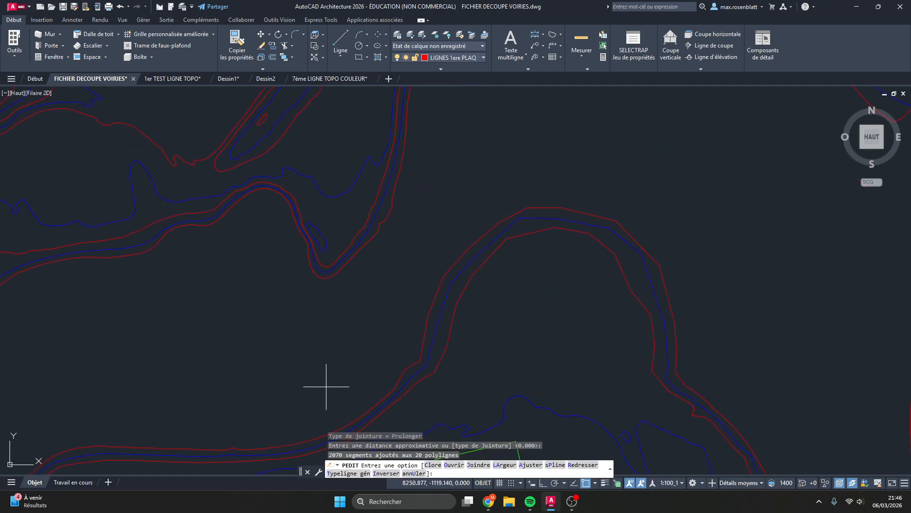
{"action": "key", "text": "Escape"}
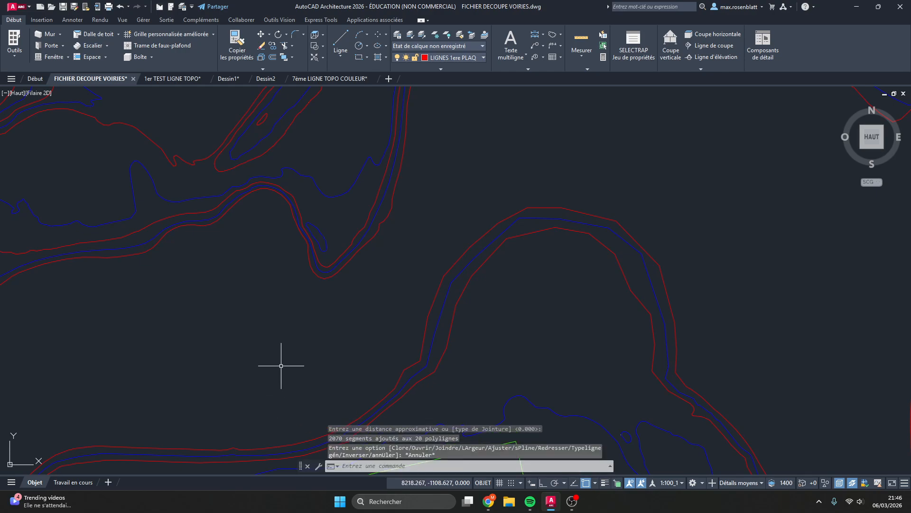
Check the continuity of the joined red and blue contours around the redrawn bend.
{"action": "scroll", "coordinate": [179, 322], "scroll_direction": "down", "scroll_amount": 6}
{"action": "scroll", "coordinate": [91, 307], "scroll_direction": "up", "scroll_amount": 7}
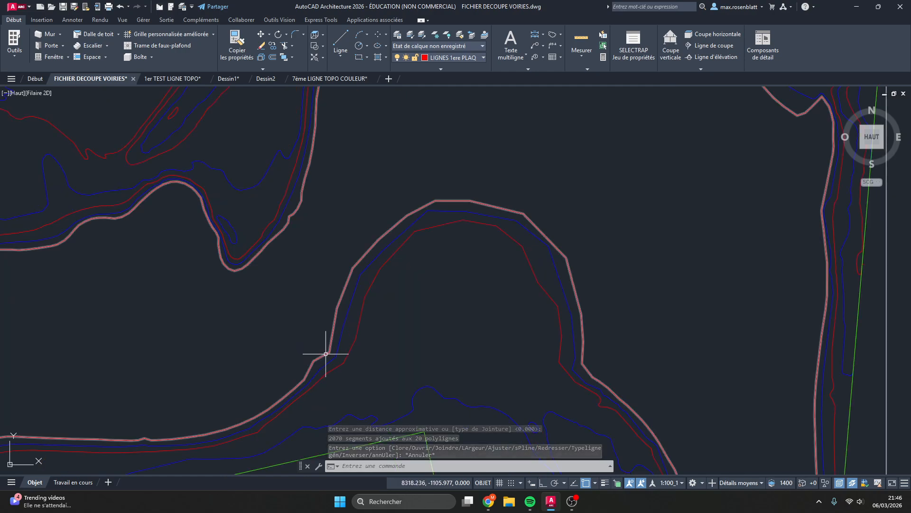
{"action": "scroll", "coordinate": [304, 313], "scroll_direction": "up", "scroll_amount": 4}
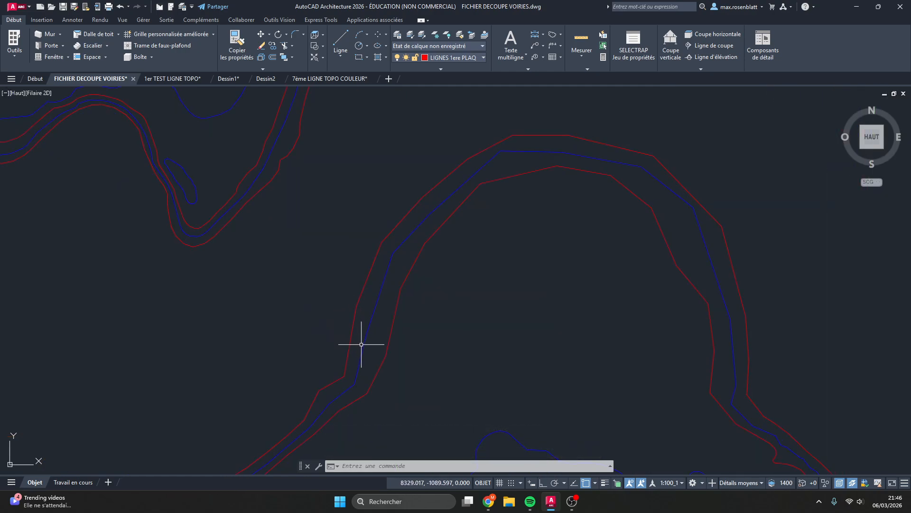
{"action": "scroll", "coordinate": [364, 338], "scroll_direction": "down", "scroll_amount": 3}
{"action": "scroll", "coordinate": [549, 331], "scroll_direction": "down", "scroll_amount": 3}
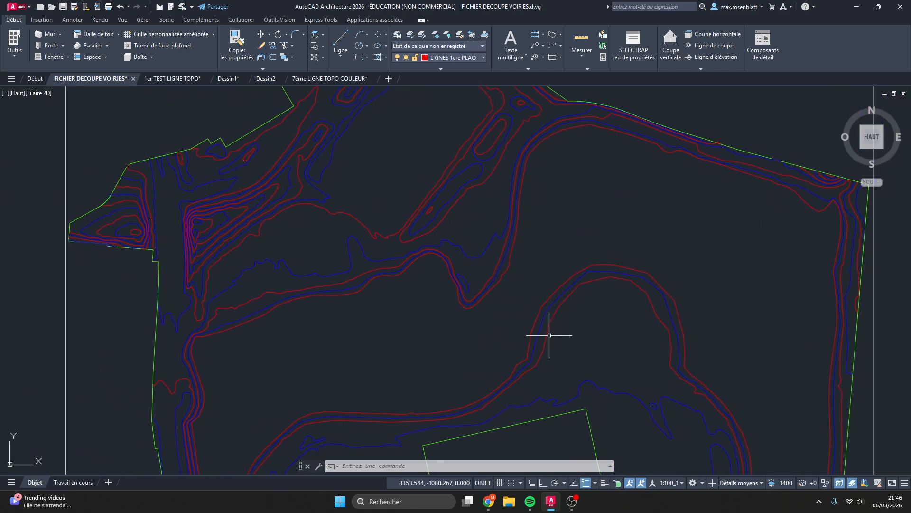
{"action": "middle_click_drag", "start_coordinate": [724, 277], "coordinate": [535, 299]}
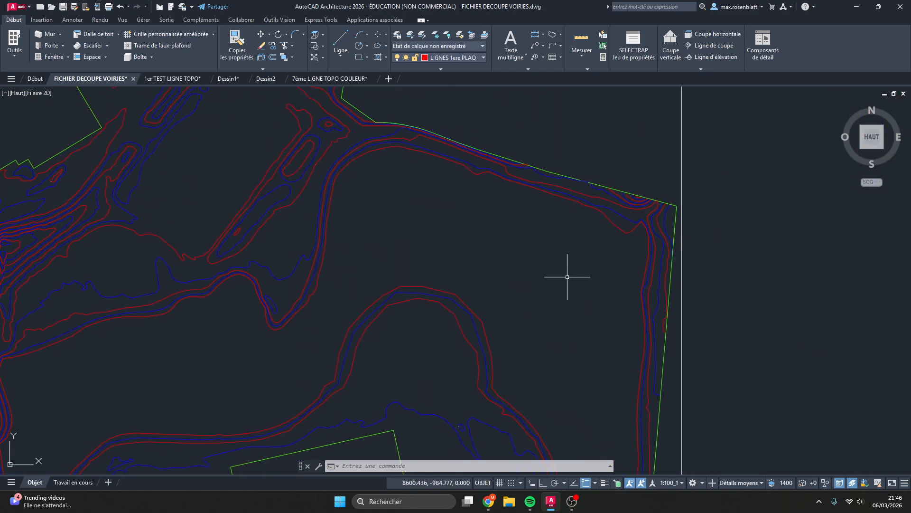
Examine the joined red and blue contours across the framed site plan, including the dense western slopes and the northern boundary.
{"action": "scroll", "coordinate": [391, 291], "scroll_direction": "up", "scroll_amount": 2}
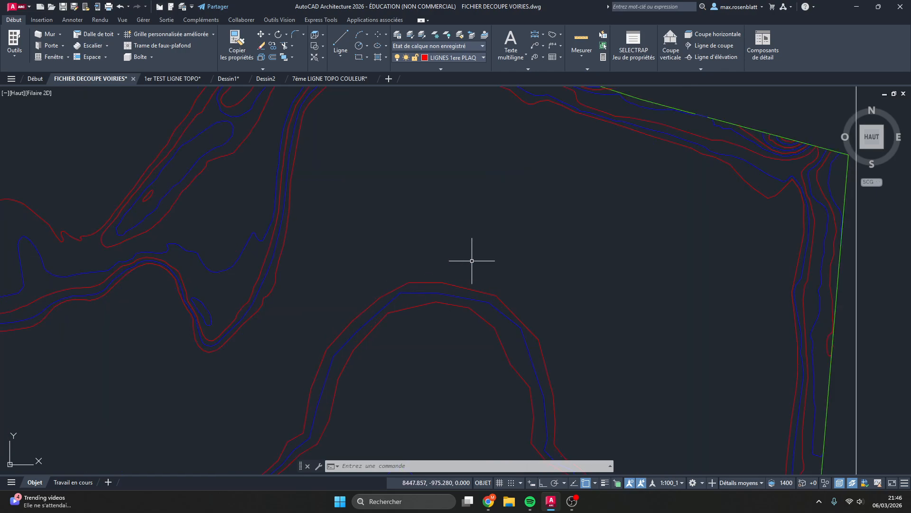
{"action": "scroll", "coordinate": [446, 263], "scroll_direction": "down", "scroll_amount": 10}
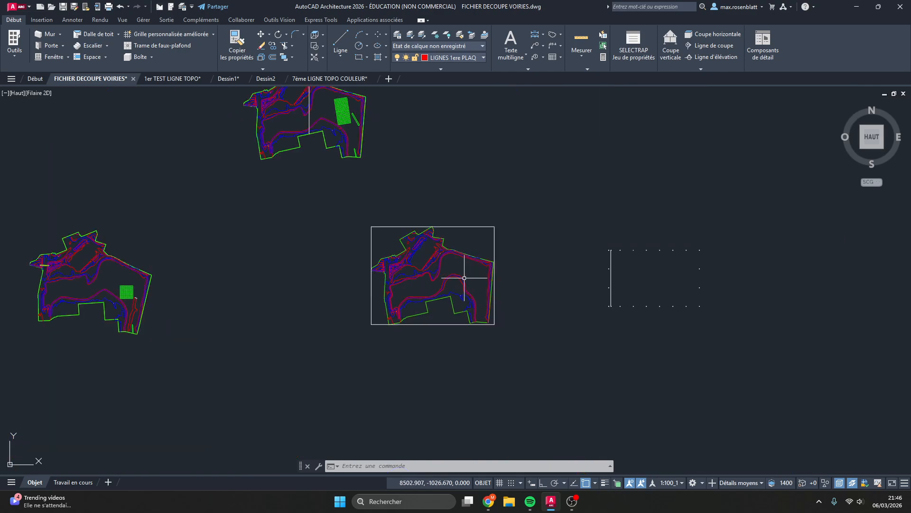
{"action": "scroll", "coordinate": [463, 265], "scroll_direction": "up", "scroll_amount": 4}
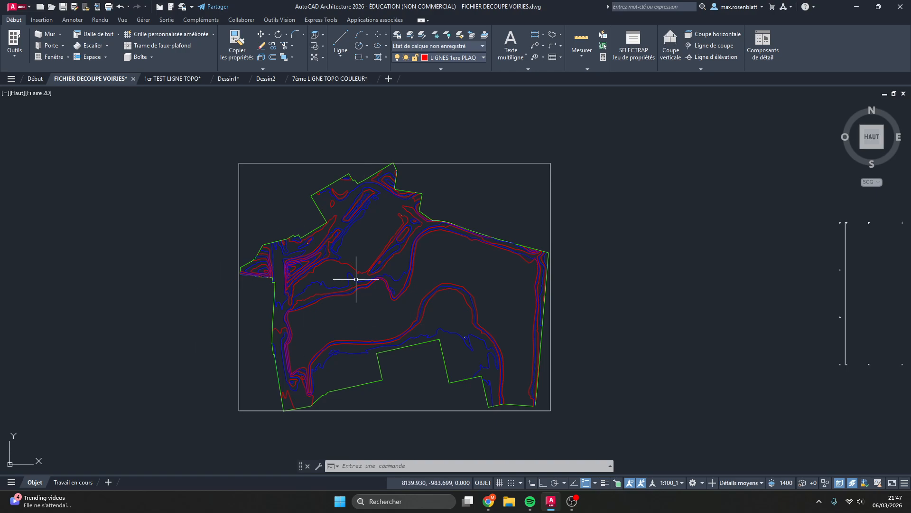
{"action": "scroll", "coordinate": [356, 280], "scroll_direction": "up", "scroll_amount": 2}
{"action": "scroll", "coordinate": [248, 279], "scroll_direction": "up", "scroll_amount": 8}
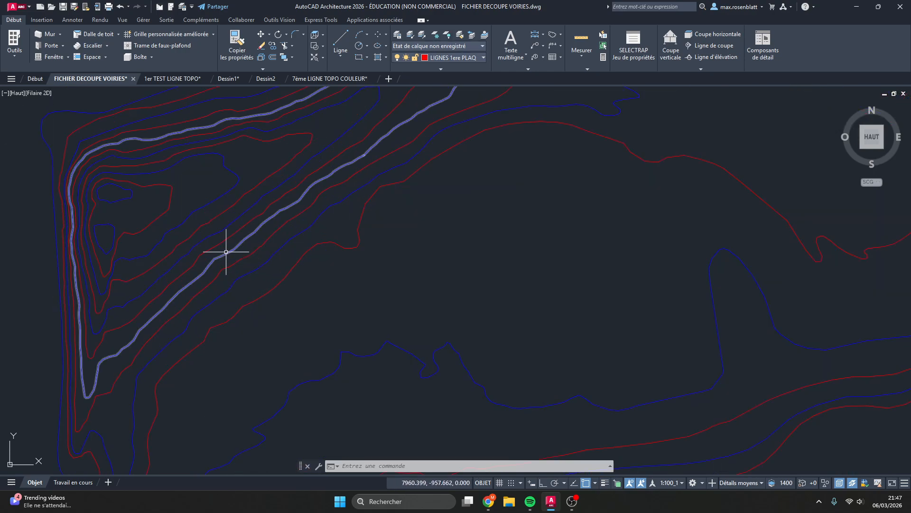
{"action": "scroll", "coordinate": [250, 295], "scroll_direction": "down", "scroll_amount": 10}
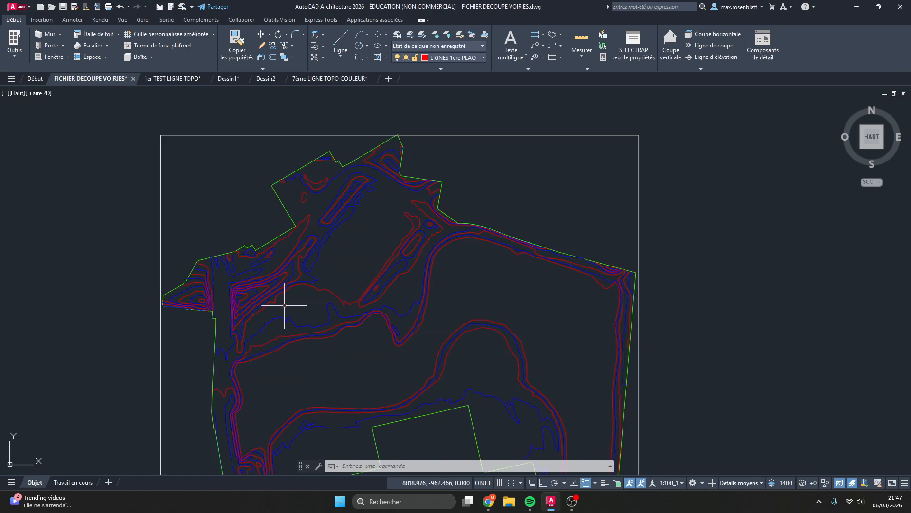
{"action": "scroll", "coordinate": [269, 269], "scroll_direction": "up", "scroll_amount": 4}
{"action": "scroll", "coordinate": [315, 309], "scroll_direction": "up", "scroll_amount": 6}
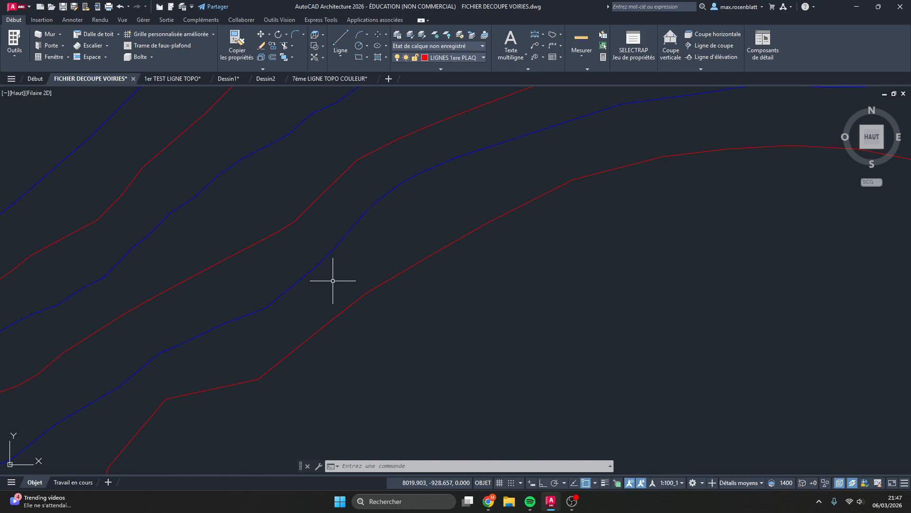
{"action": "scroll", "coordinate": [219, 291], "scroll_direction": "down", "scroll_amount": 5}
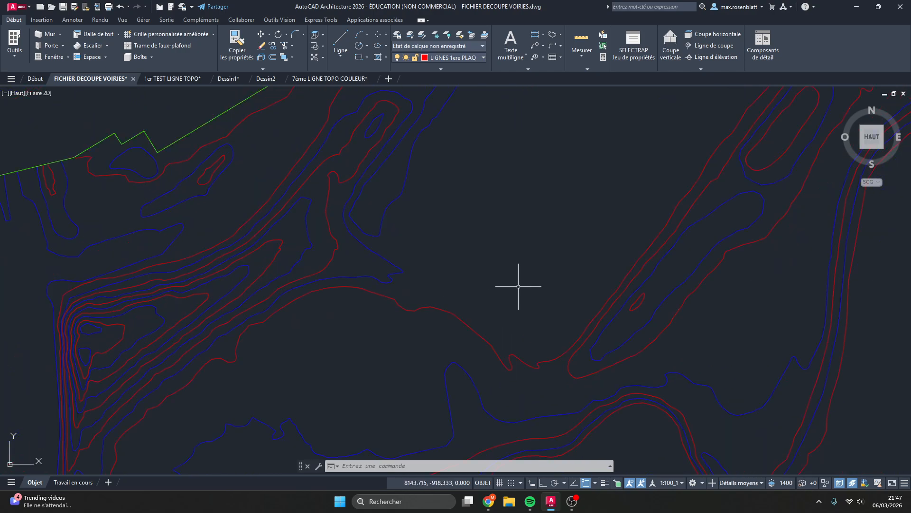
{"action": "scroll", "coordinate": [518, 286], "scroll_direction": "down", "scroll_amount": 3}
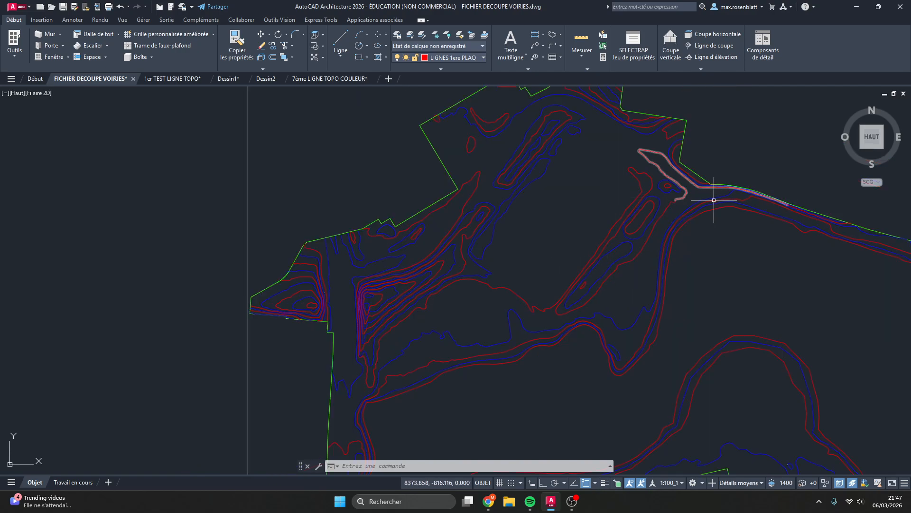
{"action": "middle_click_drag", "start_coordinate": [755, 247], "coordinate": [549, 225]}
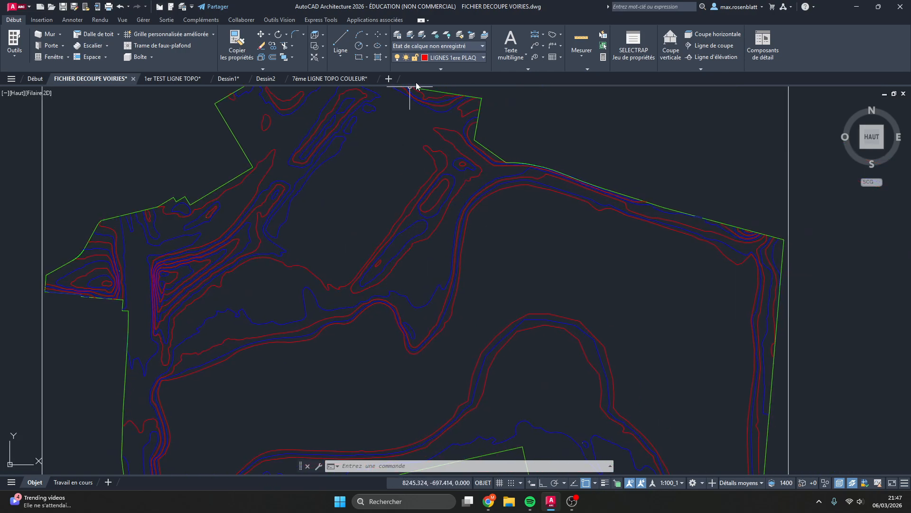
Check the lineweight setting of the LIGNES 1ere PLAQUE layer in the layer properties and accept 0.00 mm.
{"action": "left_click", "coordinate": [454, 58]}
{"action": "left_click", "coordinate": [455, 57]}
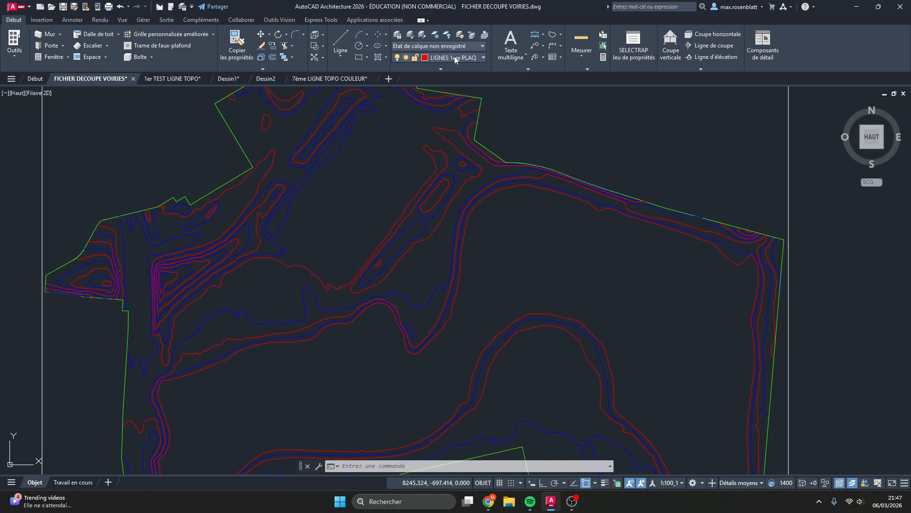
{"action": "left_click", "coordinate": [394, 35]}
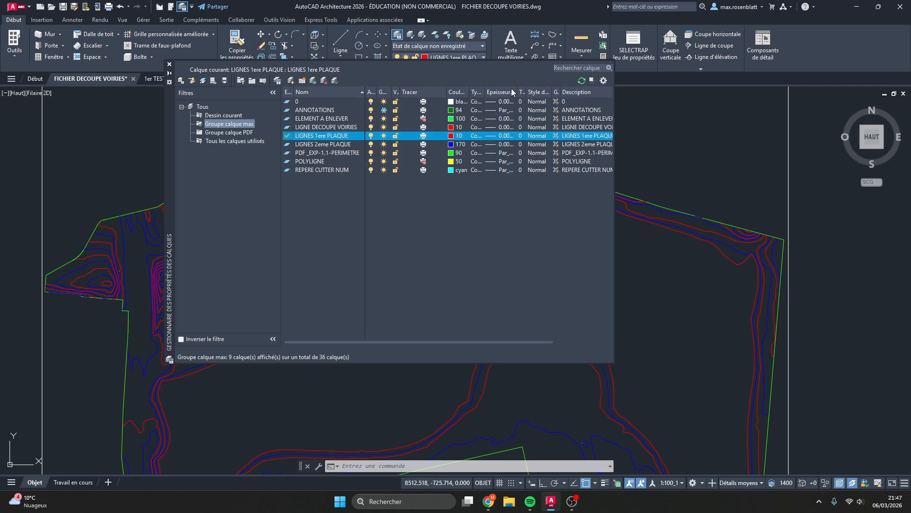
{"action": "left_click", "coordinate": [503, 136]}
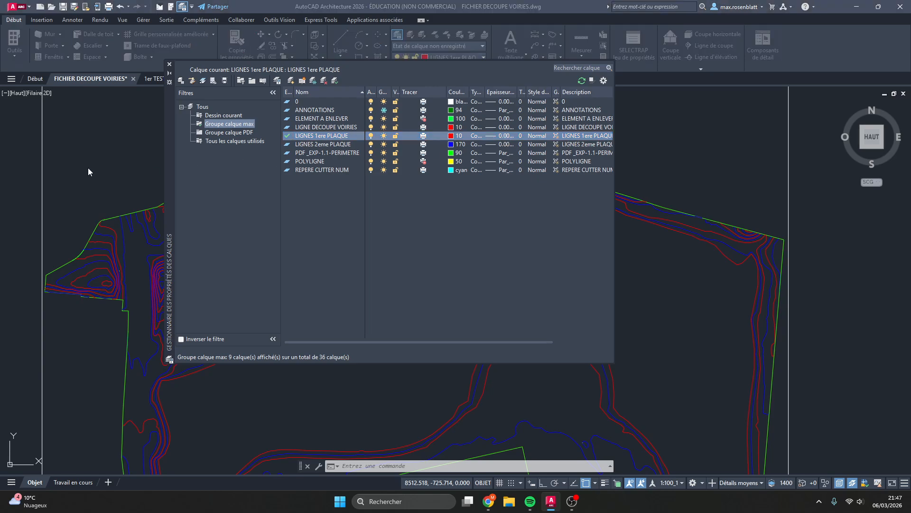
{"action": "left_click_drag", "start_coordinate": [0, 166], "coordinate": [540, 215]}
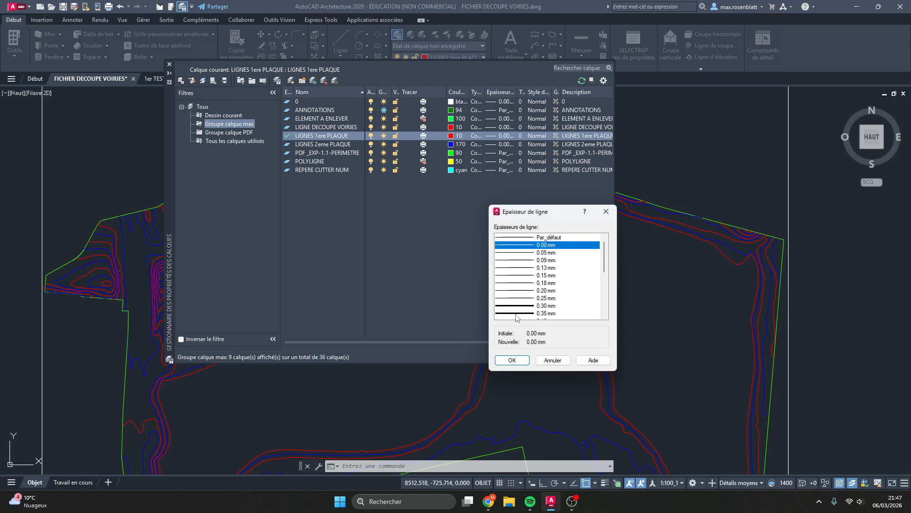
{"action": "left_click", "coordinate": [511, 360]}
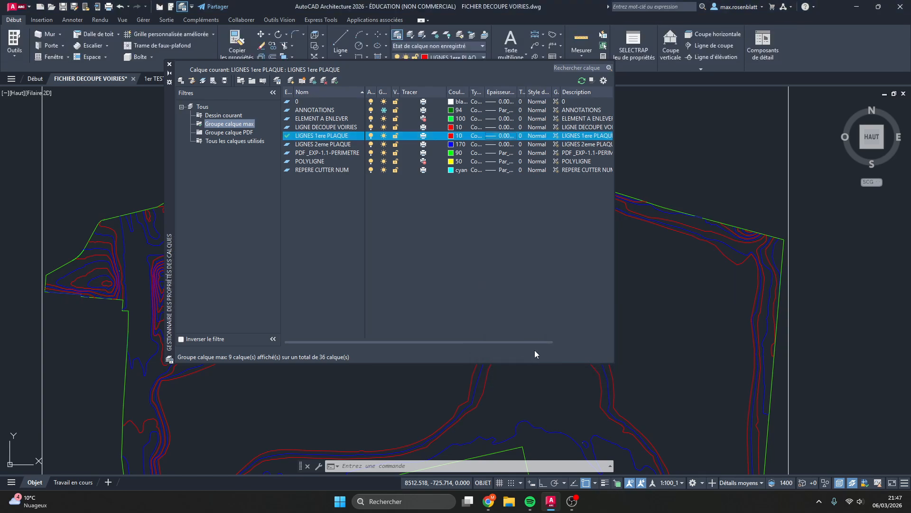
{"action": "left_click", "coordinate": [169, 65]}
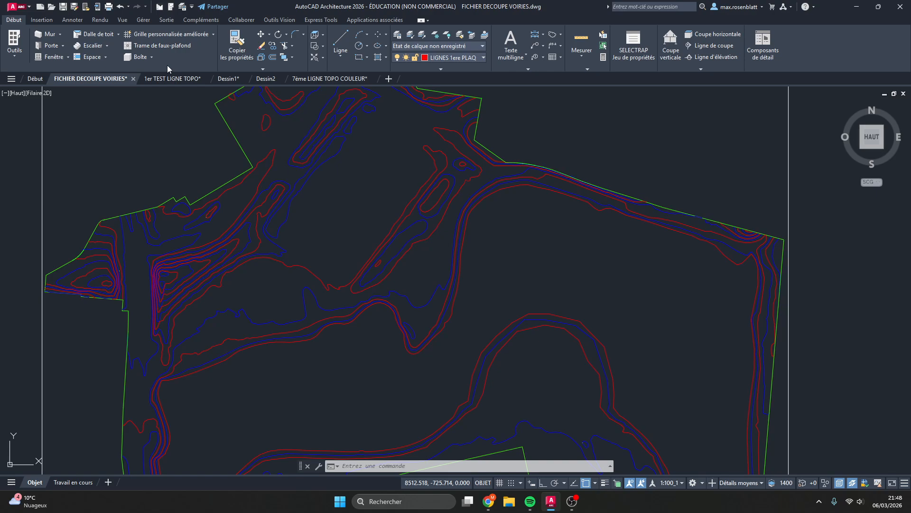
{"action": "scroll", "coordinate": [185, 254], "scroll_direction": "down", "scroll_amount": 4}
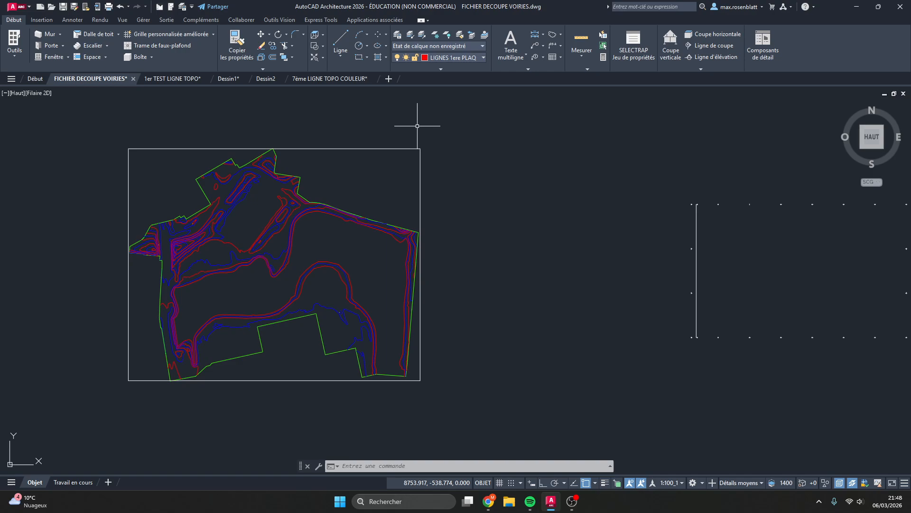
{"action": "scroll", "coordinate": [623, 337], "scroll_direction": "down", "scroll_amount": 5}
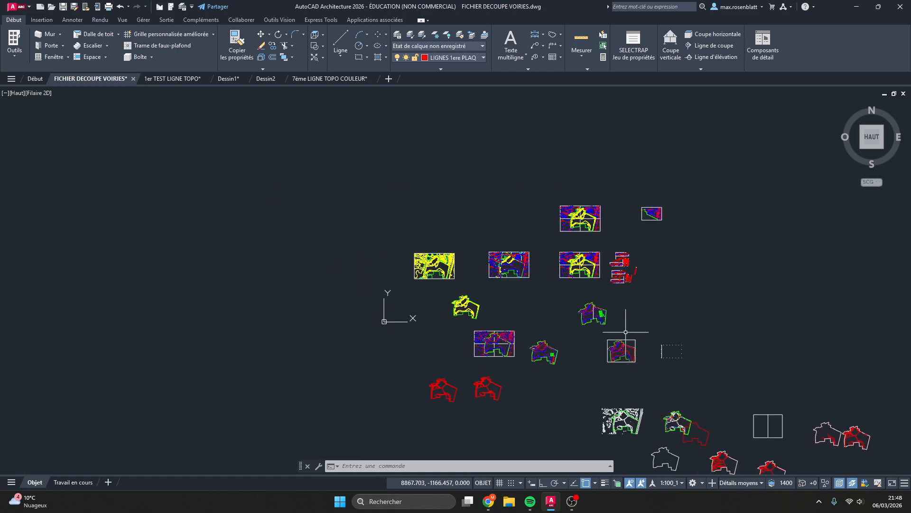
{"action": "scroll", "coordinate": [631, 394], "scroll_direction": "up", "scroll_amount": 5}
{"action": "middle_click_drag", "start_coordinate": [545, 325], "coordinate": [514, 335]}
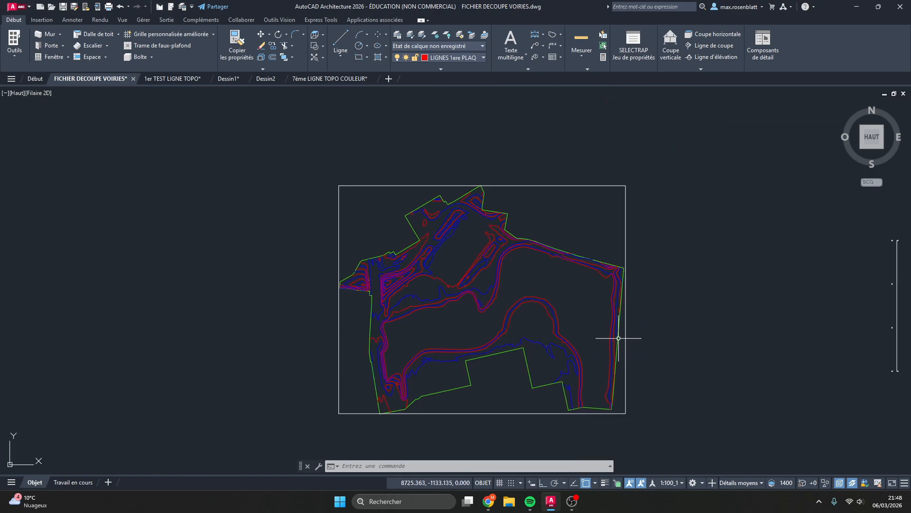